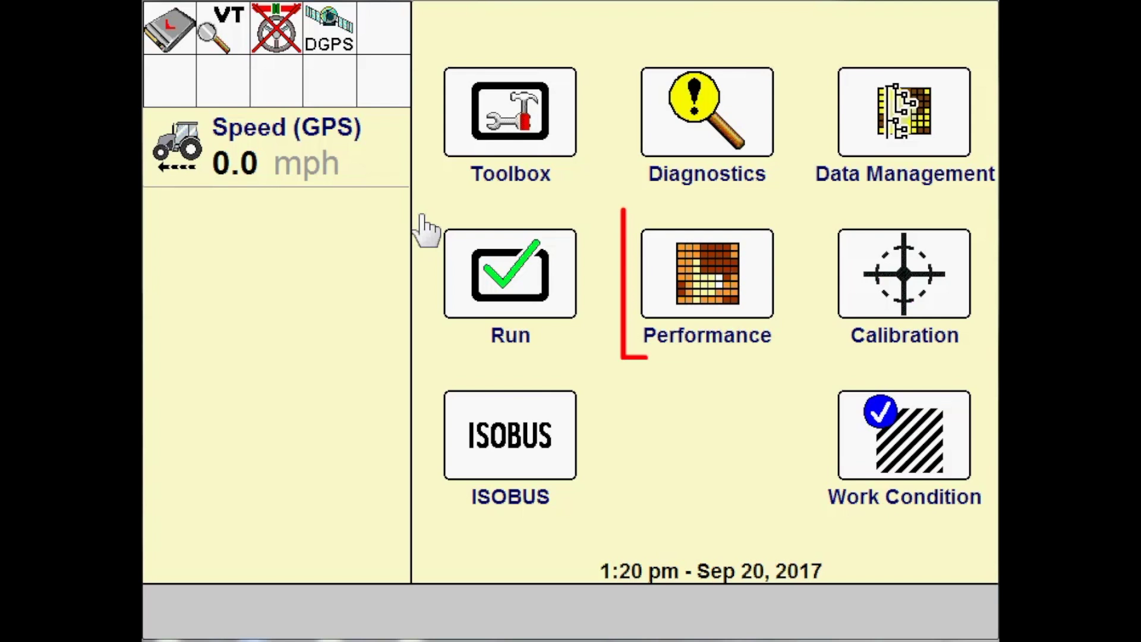
Pick the saved grower in the Performance profile so Farm NORTH and Field 43 fill in, then go back.
{"action": "left_click", "coordinate": [707, 291]}
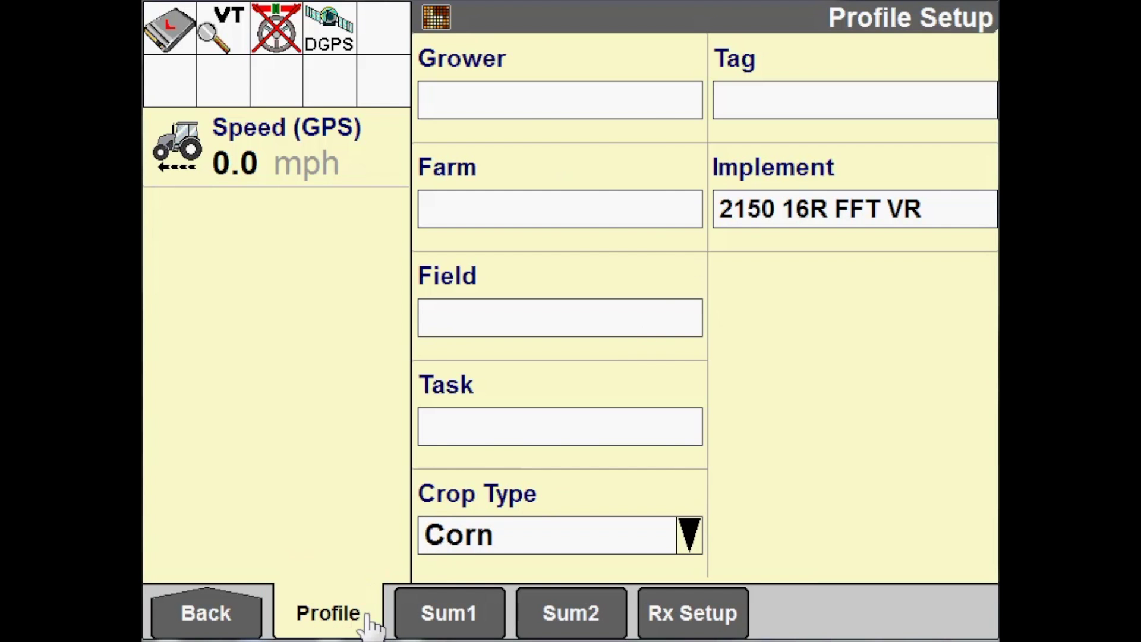
{"action": "left_click", "coordinate": [522, 122]}
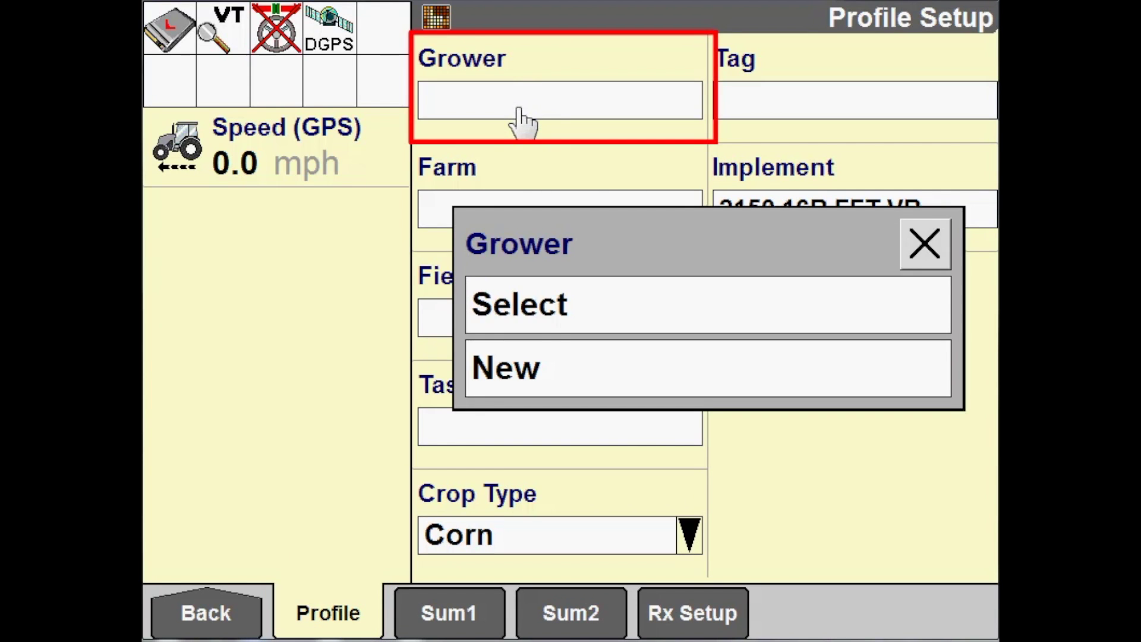
{"action": "left_click", "coordinate": [542, 312]}
{"action": "left_click", "coordinate": [557, 350]}
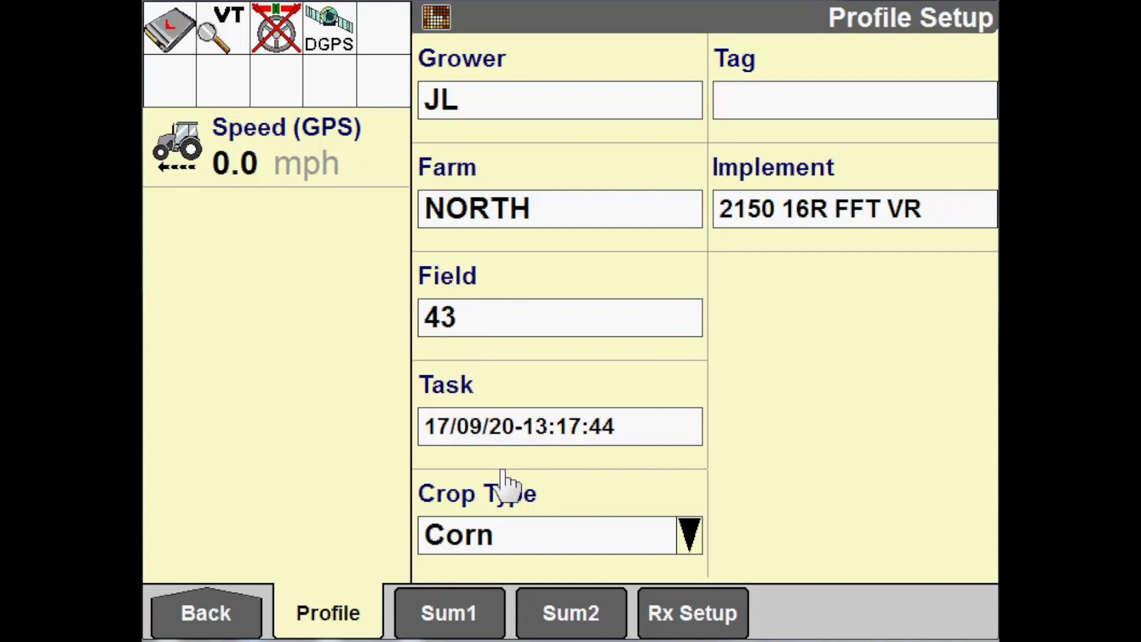
{"action": "left_click", "coordinate": [239, 624]}
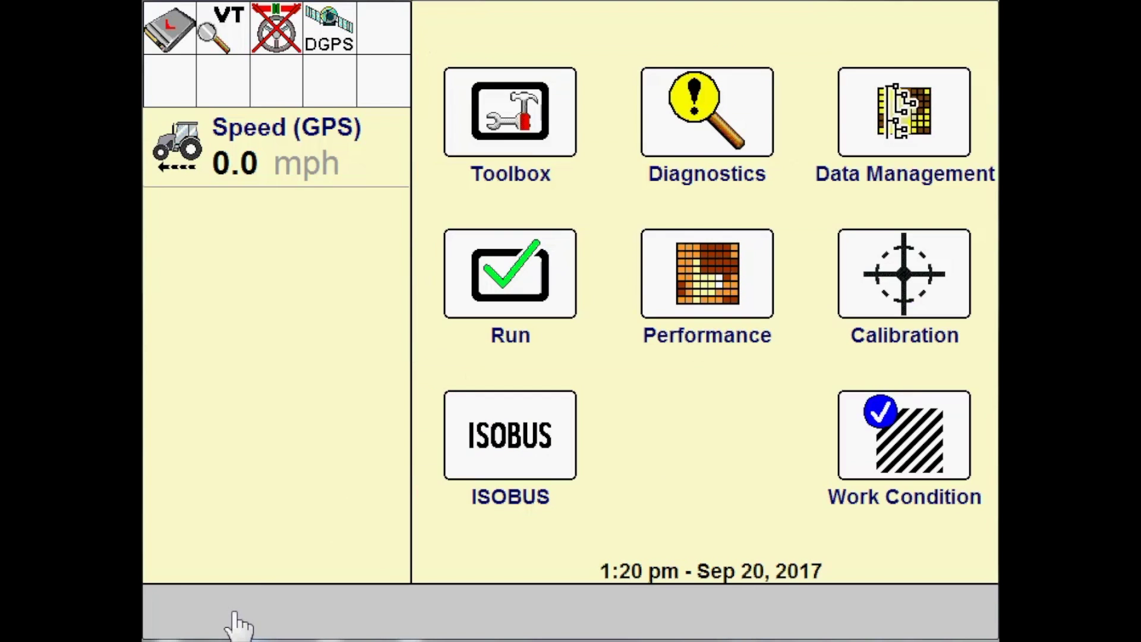
Go to the Manual Control Setup page in the Toolbox.
{"action": "left_click", "coordinate": [517, 149]}
{"action": "left_click", "coordinate": [963, 621]}
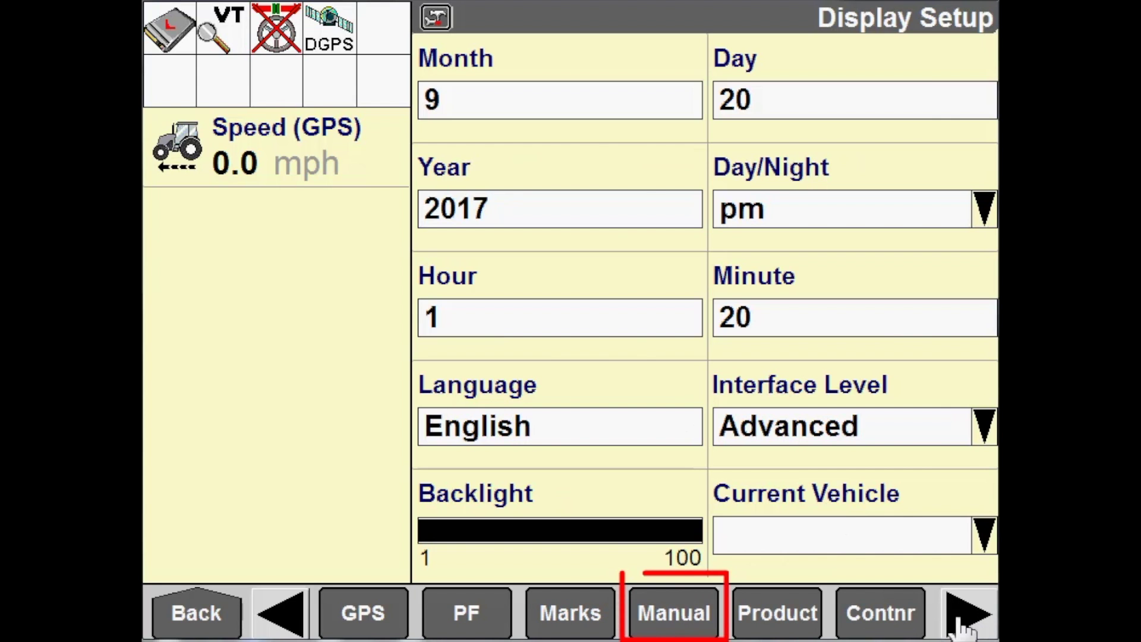
{"action": "left_click", "coordinate": [680, 621]}
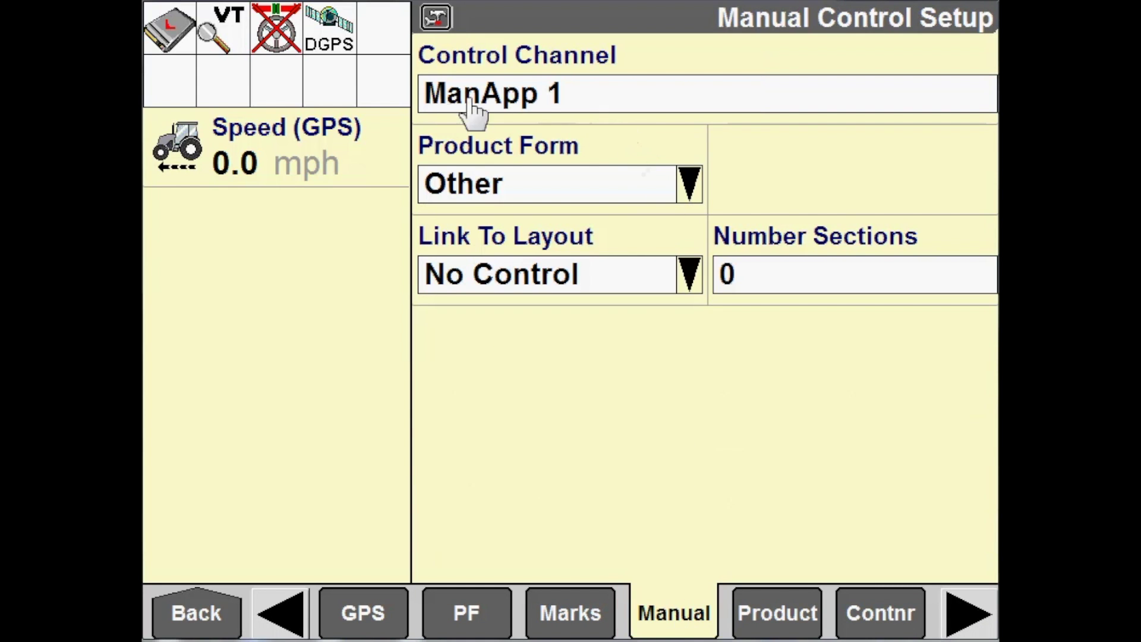
Keep control channel ManApp 1 and set its product form to Liquid.
{"action": "left_click", "coordinate": [630, 110]}
{"action": "left_click", "coordinate": [598, 318]}
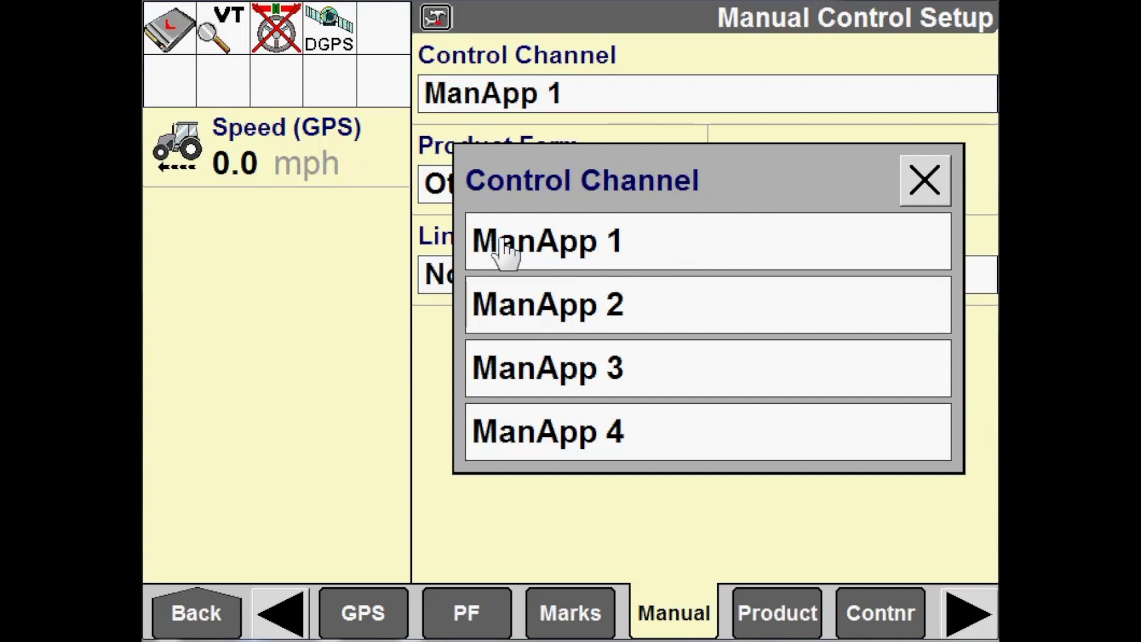
{"action": "left_click", "coordinate": [929, 194]}
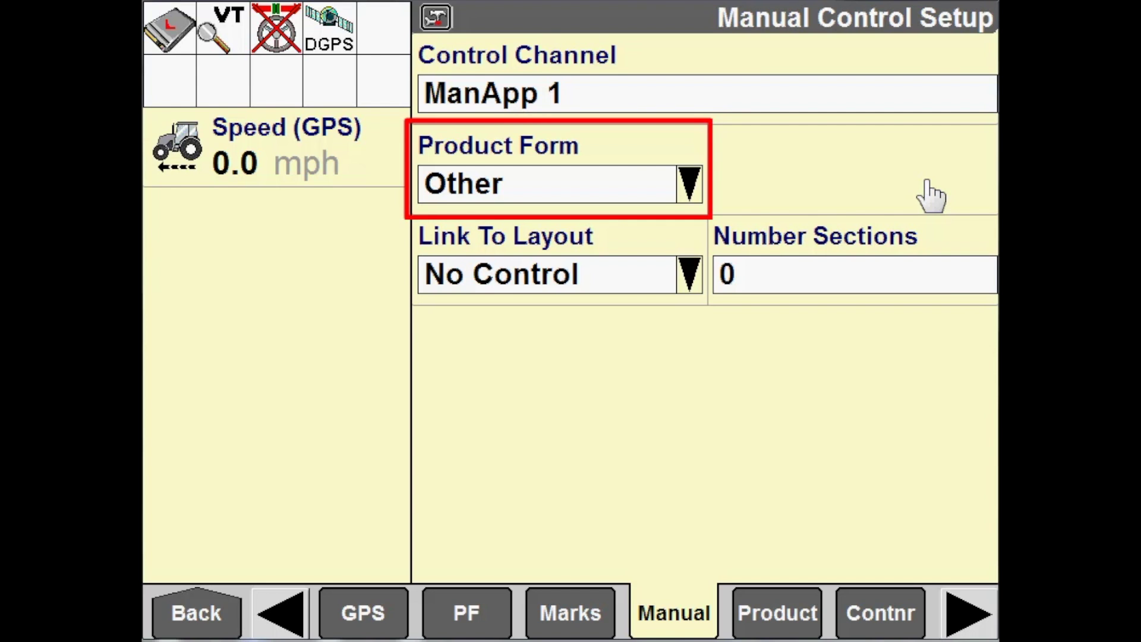
{"action": "left_click", "coordinate": [692, 199]}
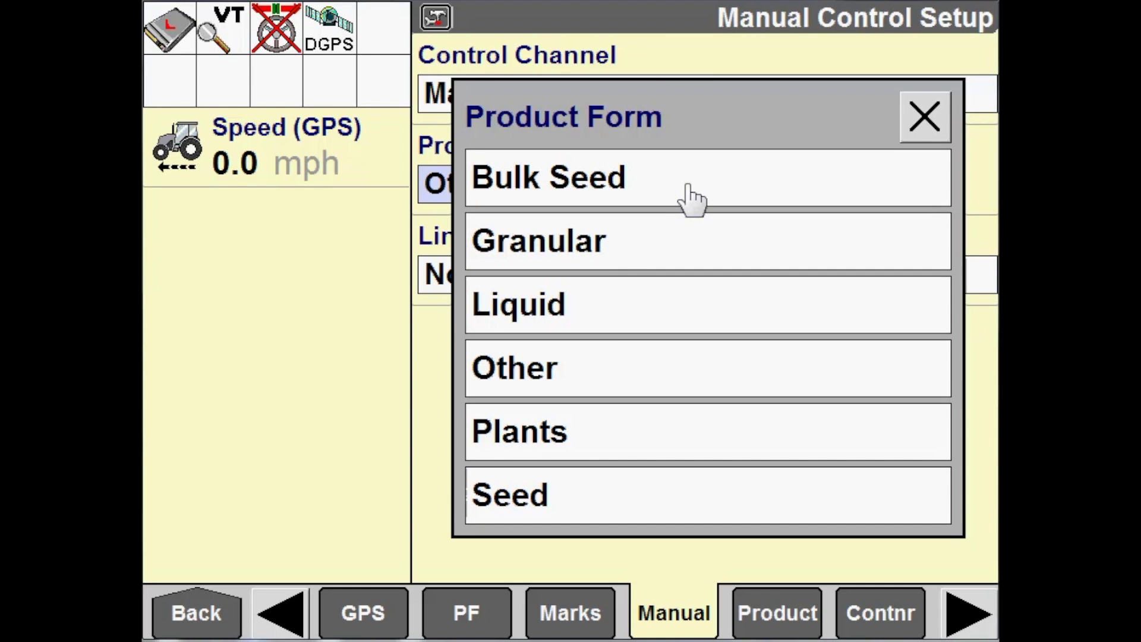
{"action": "left_click", "coordinate": [602, 321]}
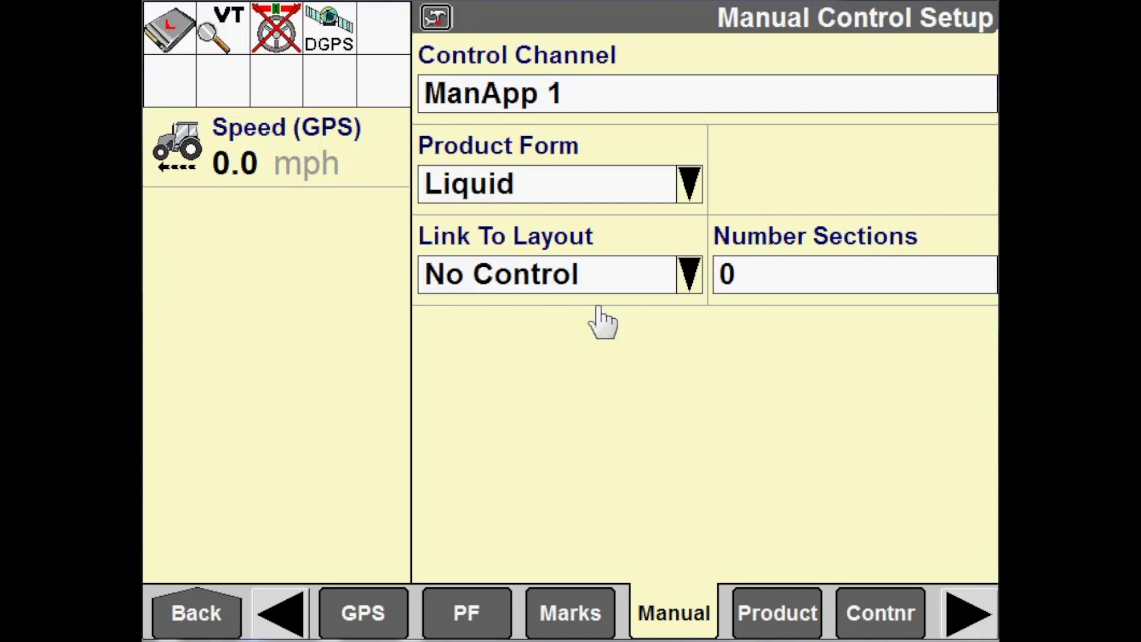
Set Number Sections to 1, leaving the product form unchanged.
{"action": "left_click", "coordinate": [690, 194]}
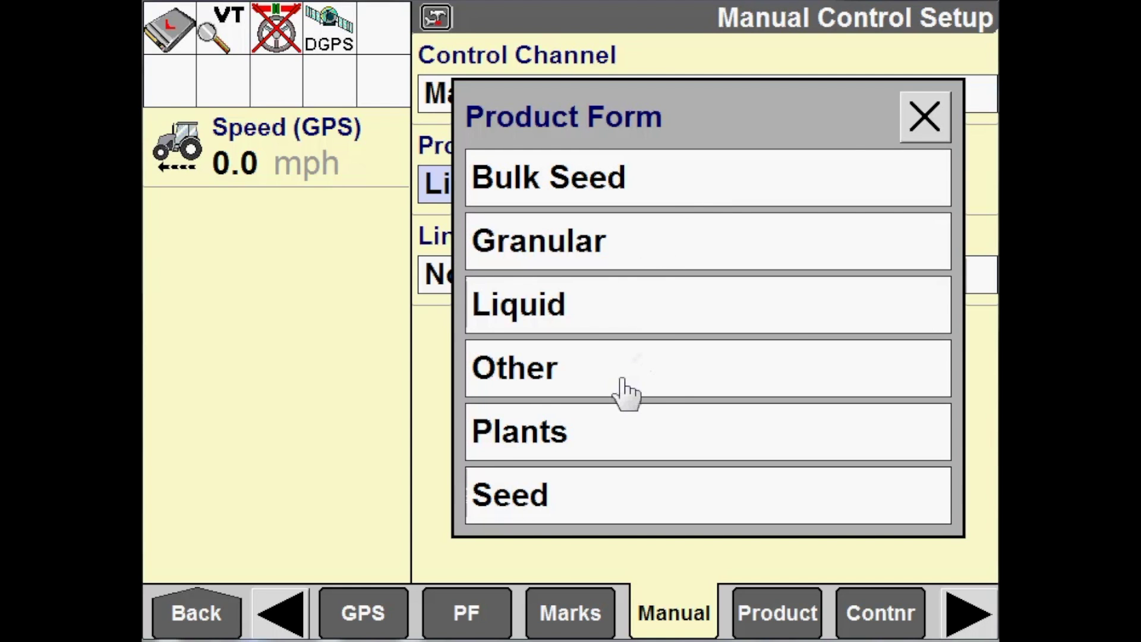
{"action": "left_click", "coordinate": [928, 125]}
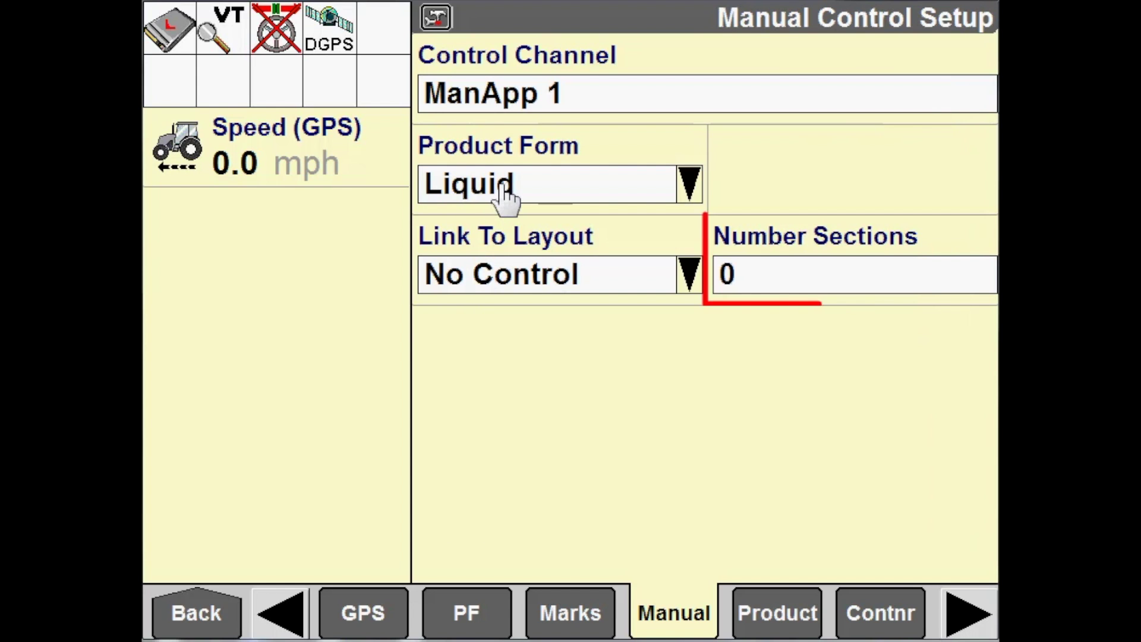
{"action": "left_click", "coordinate": [772, 291]}
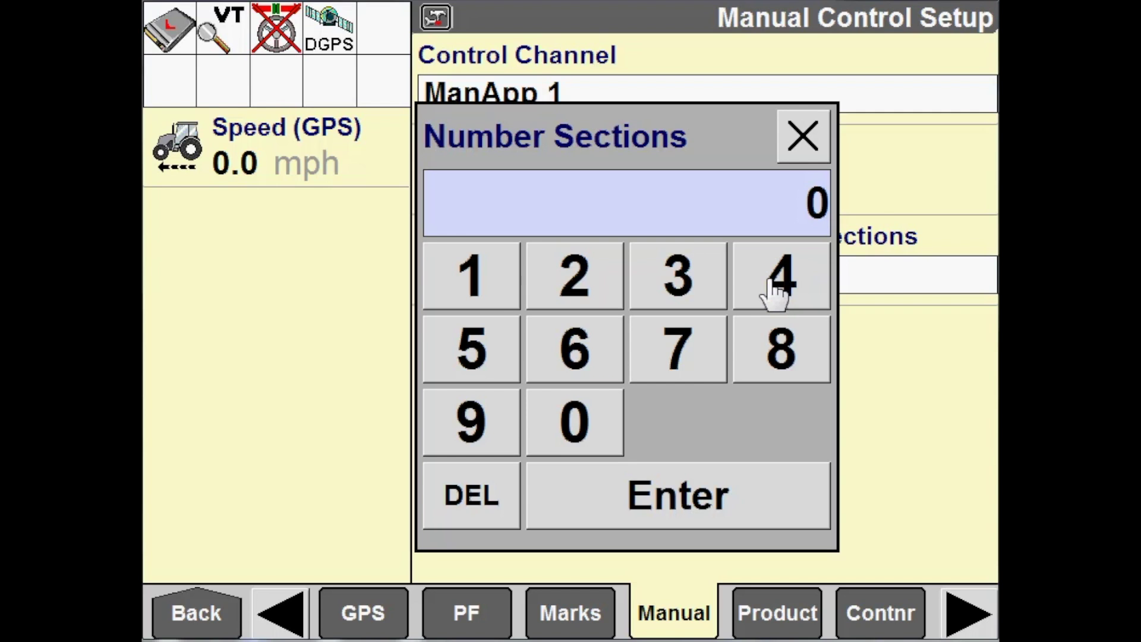
{"action": "left_click", "coordinate": [496, 289]}
{"action": "left_click", "coordinate": [698, 508]}
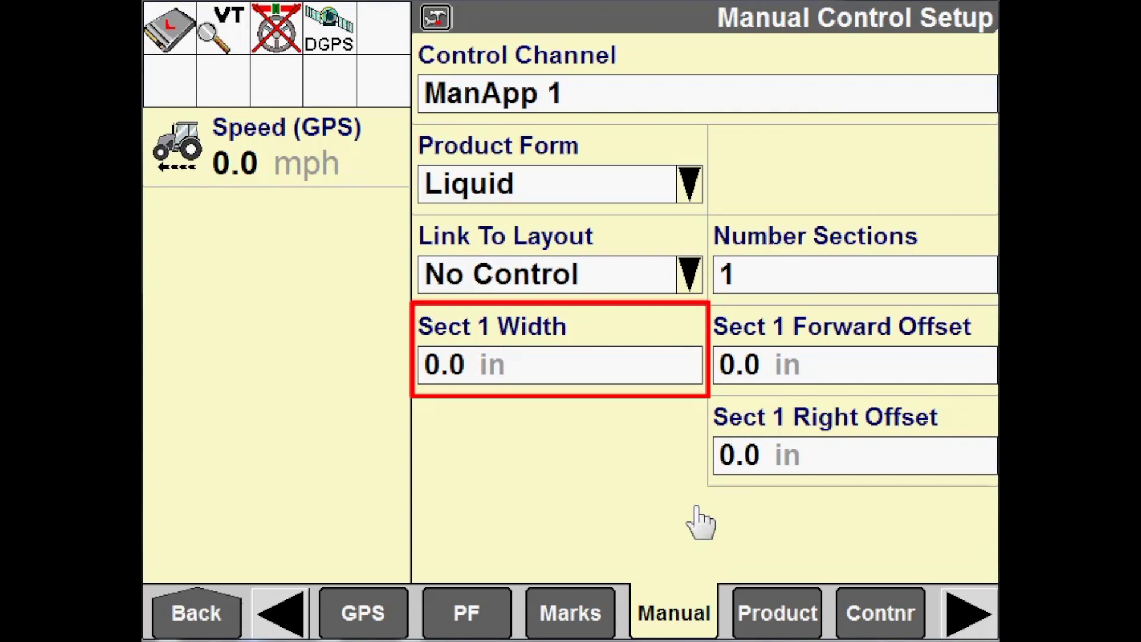
Enter 360 as the Sect 1 Width.
{"action": "left_click", "coordinate": [519, 373]}
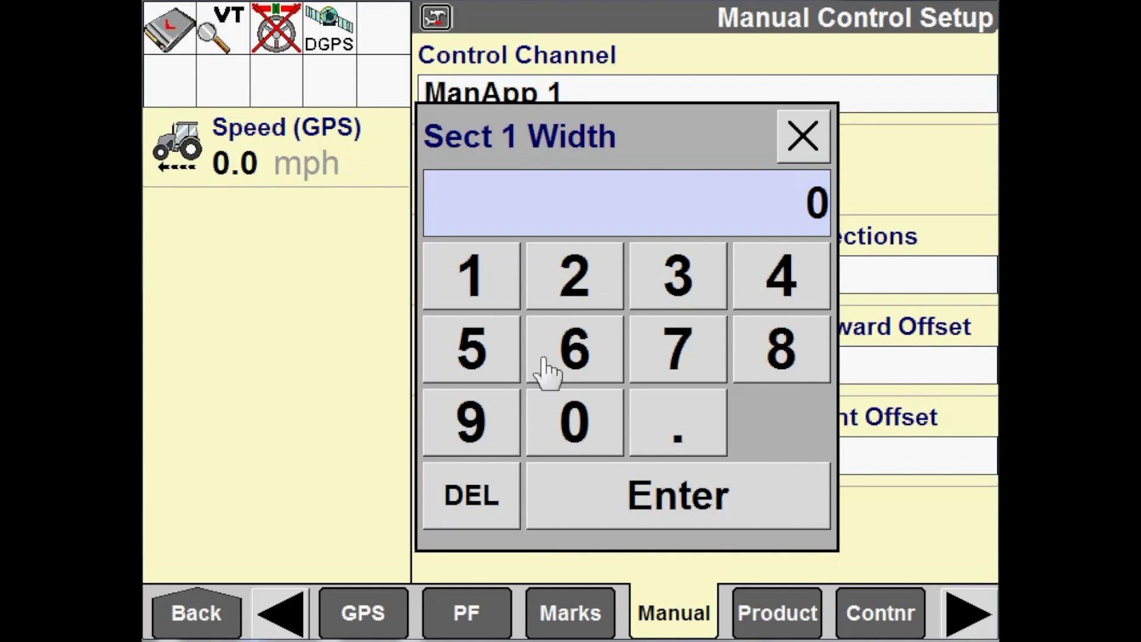
{"action": "left_click", "coordinate": [689, 285]}
{"action": "left_click", "coordinate": [561, 375]}
{"action": "left_click", "coordinate": [575, 422]}
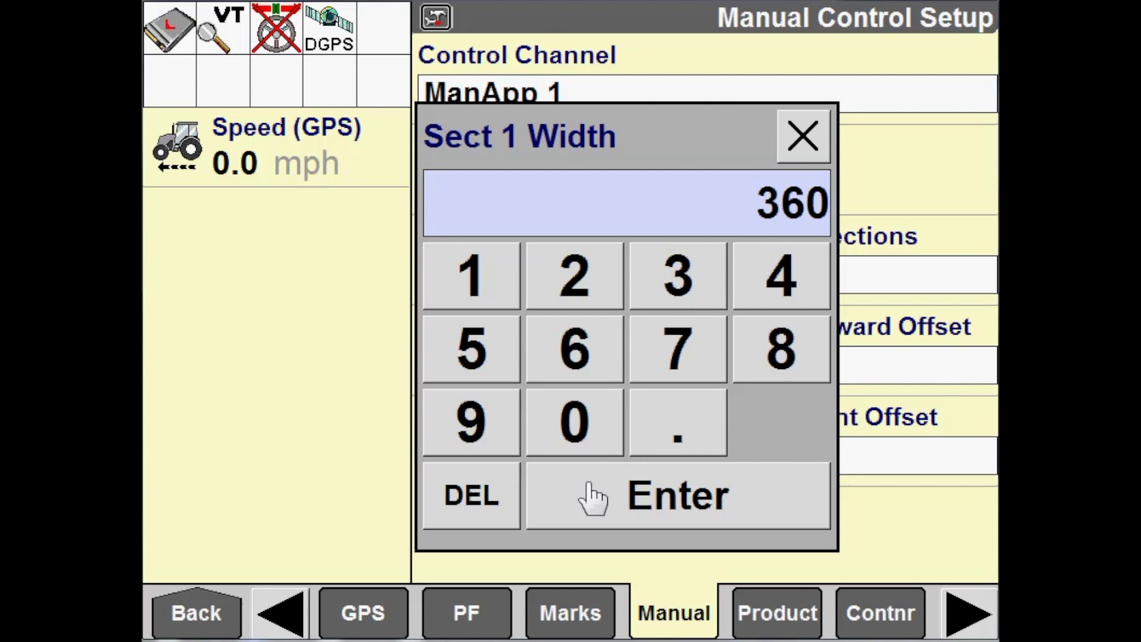
{"action": "left_click", "coordinate": [591, 497]}
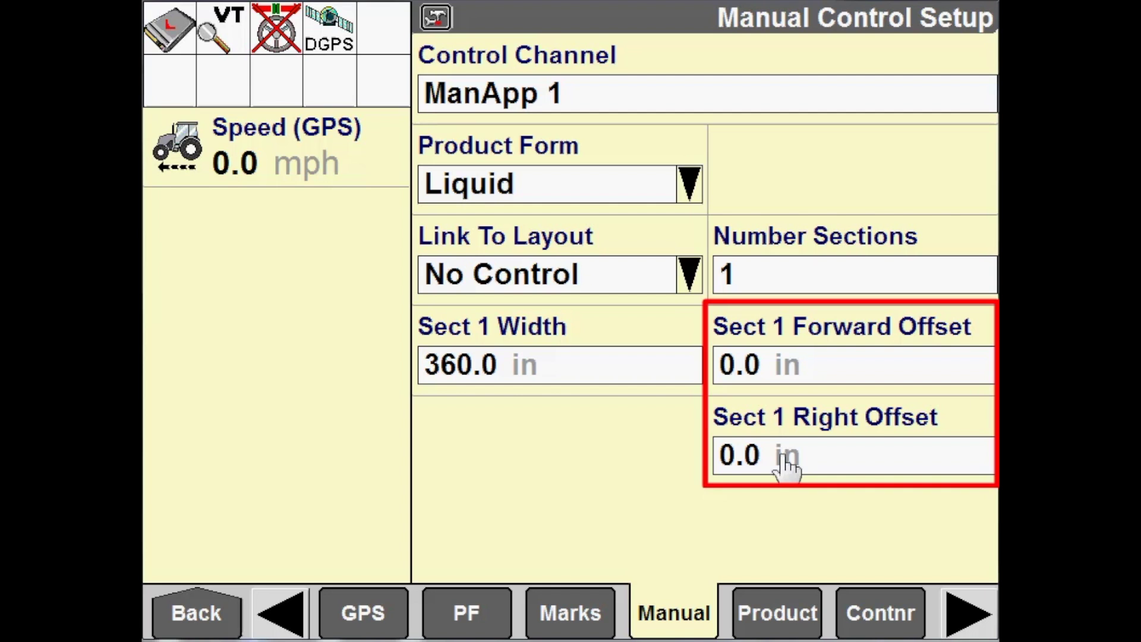
Key in -120 for Sect 1 Forward Offset and confirm.
{"action": "left_click", "coordinate": [805, 373]}
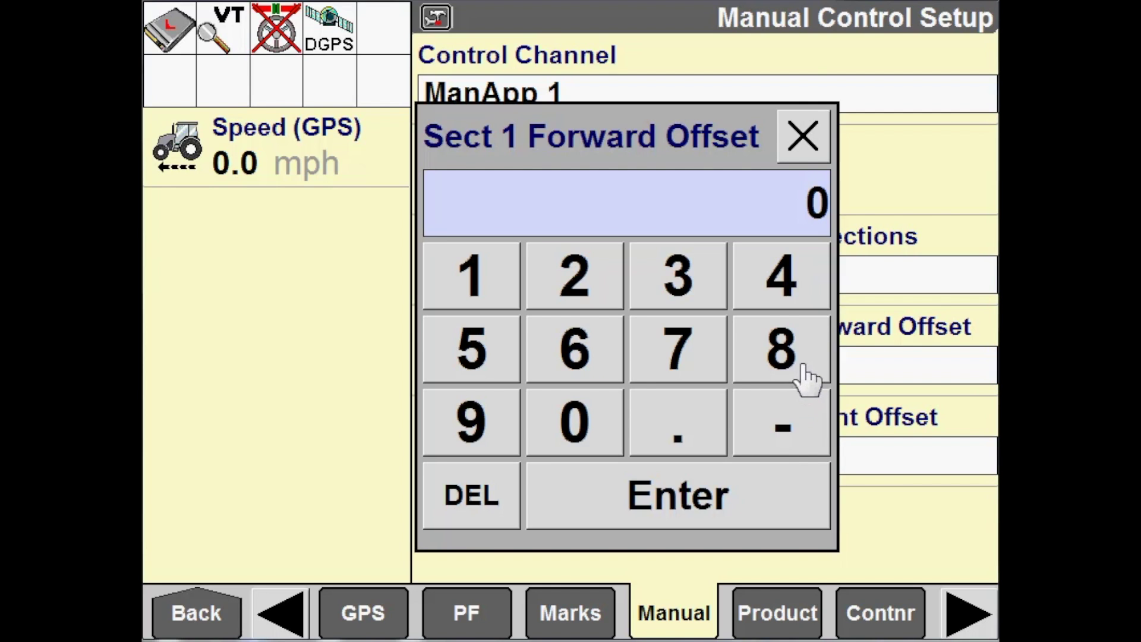
{"action": "left_click", "coordinate": [750, 422]}
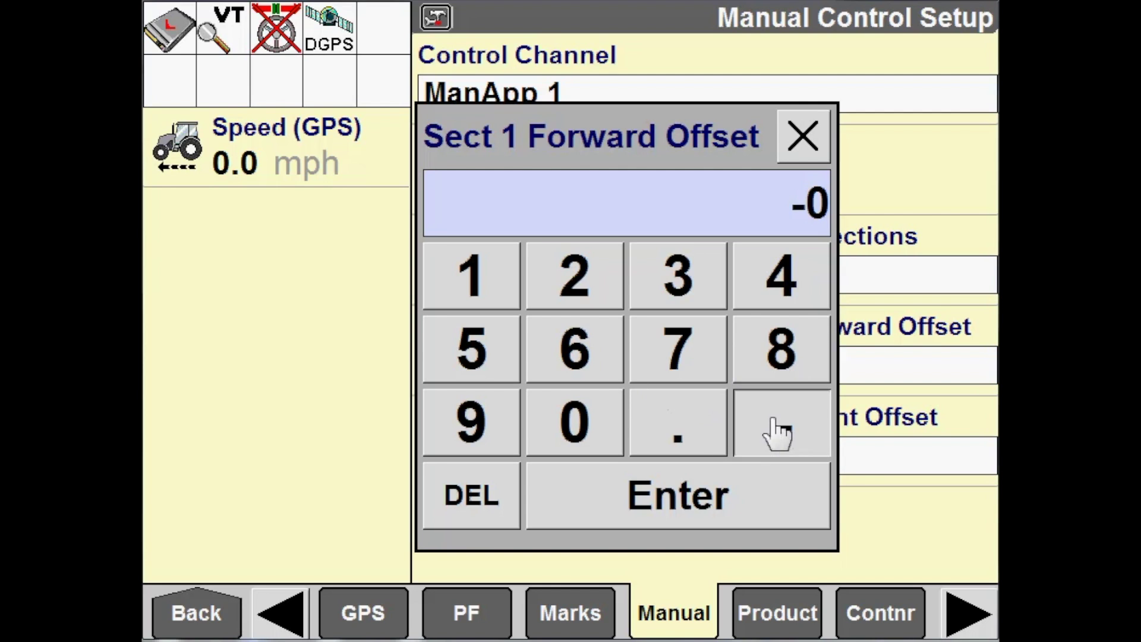
{"action": "left_click", "coordinate": [493, 288]}
{"action": "left_click", "coordinate": [569, 280]}
{"action": "left_click", "coordinate": [570, 446]}
{"action": "left_click", "coordinate": [591, 517]}
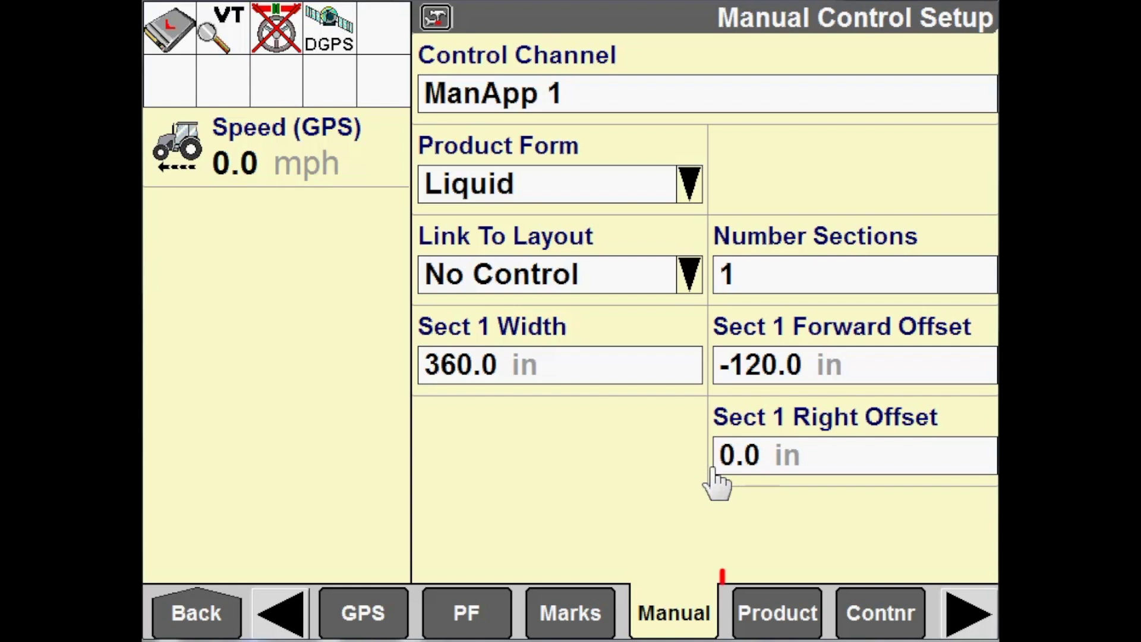
Create a new product named PAINT on the Product tab.
{"action": "left_click", "coordinate": [772, 621]}
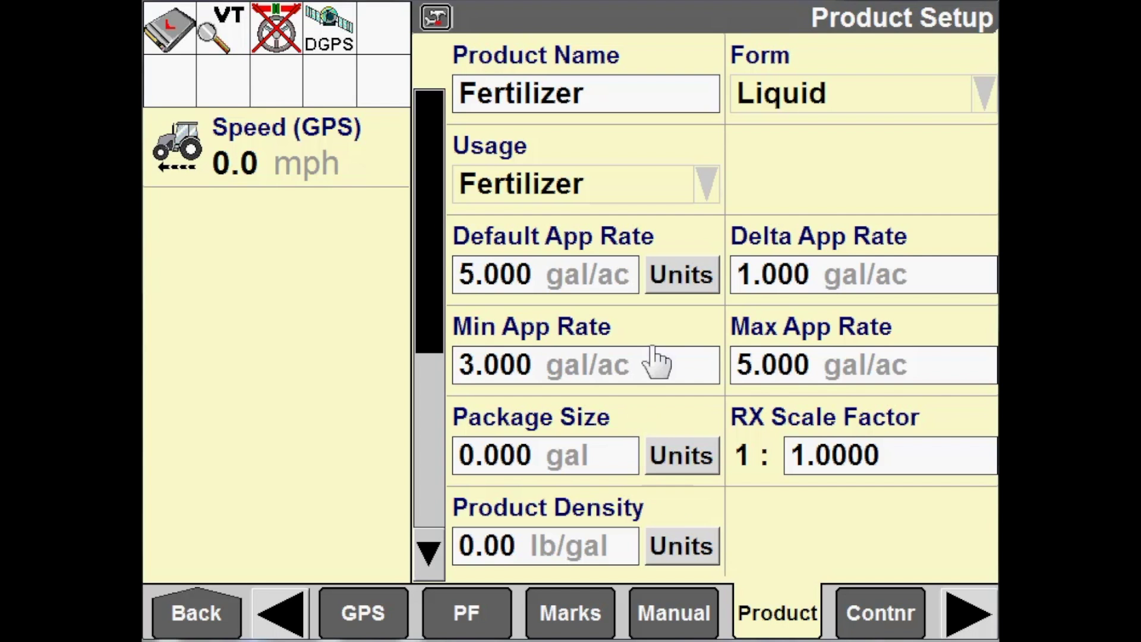
{"action": "left_click", "coordinate": [645, 114]}
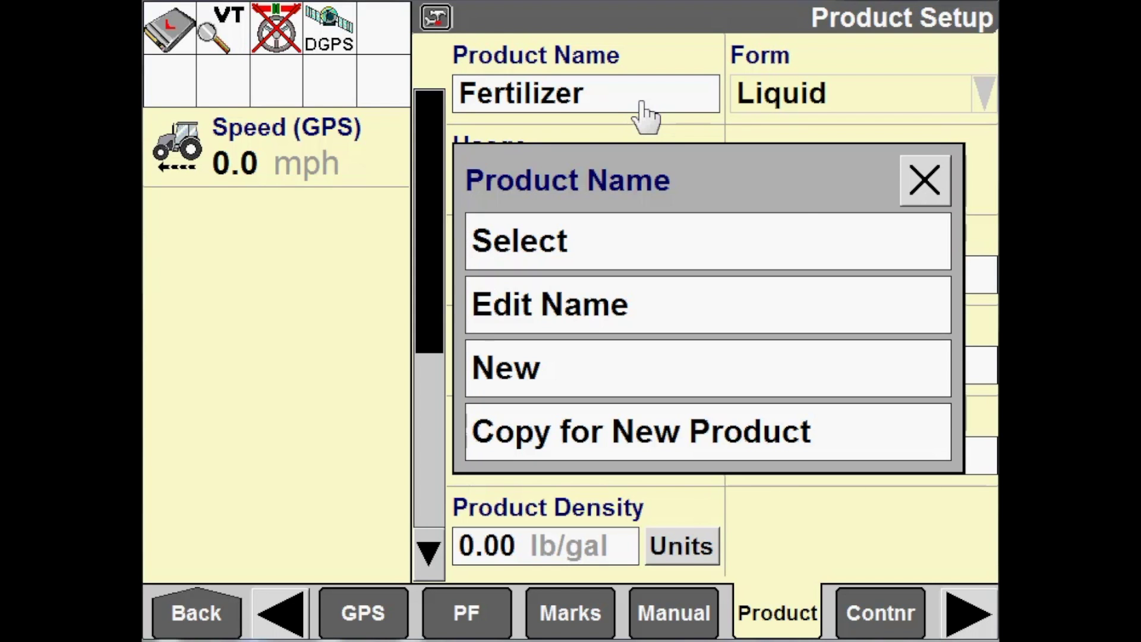
{"action": "left_click", "coordinate": [571, 385]}
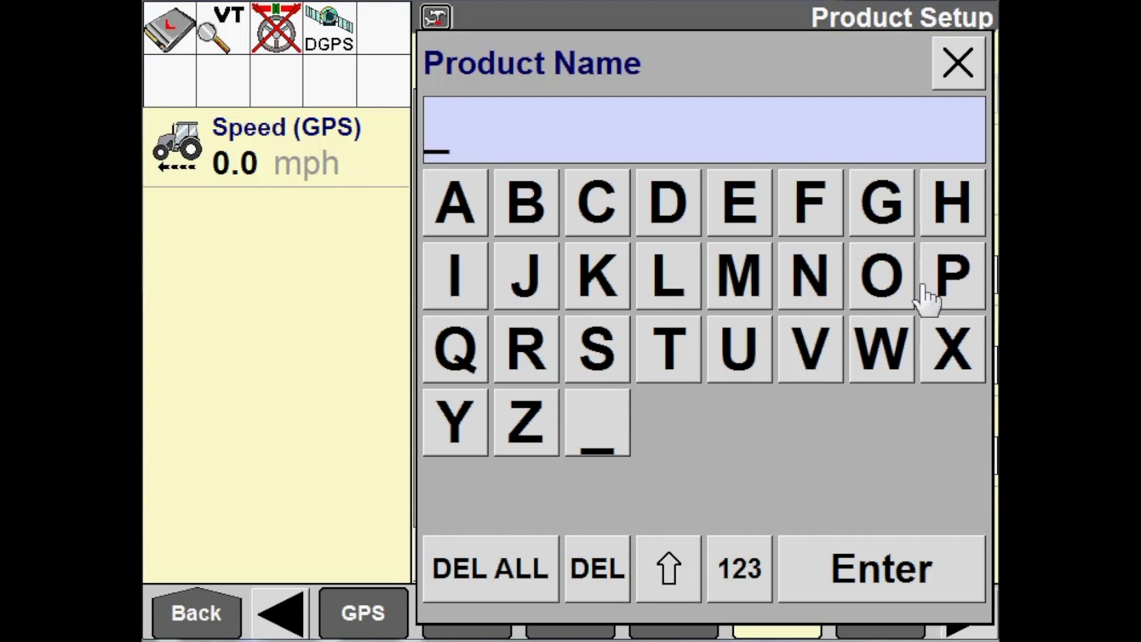
{"action": "left_click", "coordinate": [950, 285]}
{"action": "left_click", "coordinate": [451, 229]}
{"action": "left_click", "coordinate": [455, 280]}
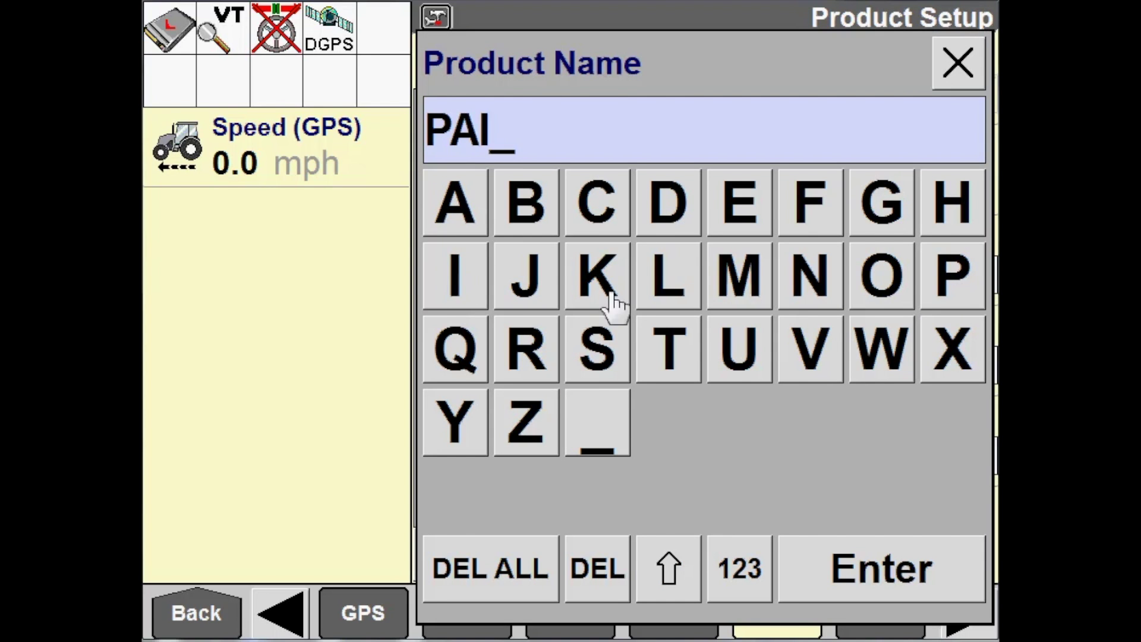
{"action": "left_click", "coordinate": [819, 282]}
{"action": "left_click", "coordinate": [674, 363]}
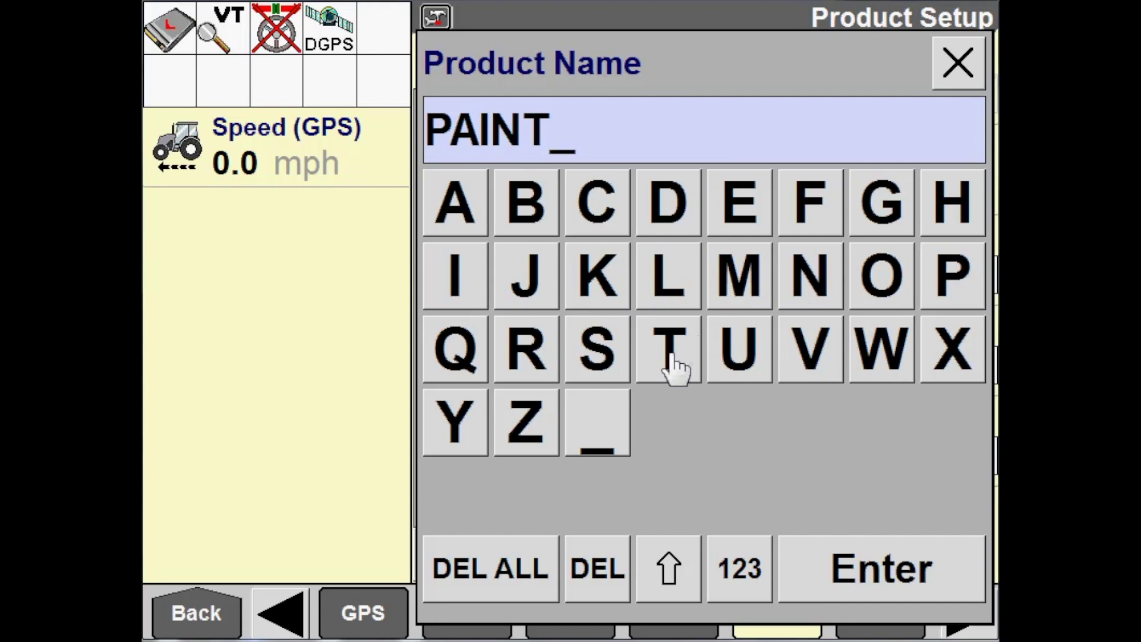
{"action": "left_click", "coordinate": [847, 588]}
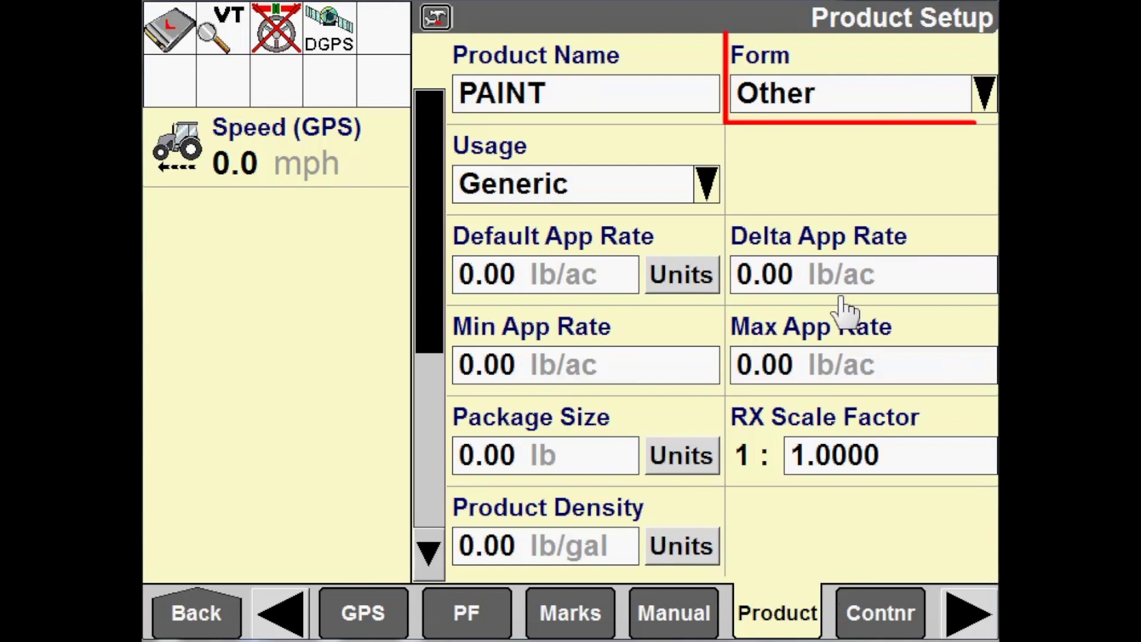
Set PAINT to Liquid with a 1.000 gal/ac default rate and go to Work Condition layer assignment.
{"action": "left_click", "coordinate": [884, 108]}
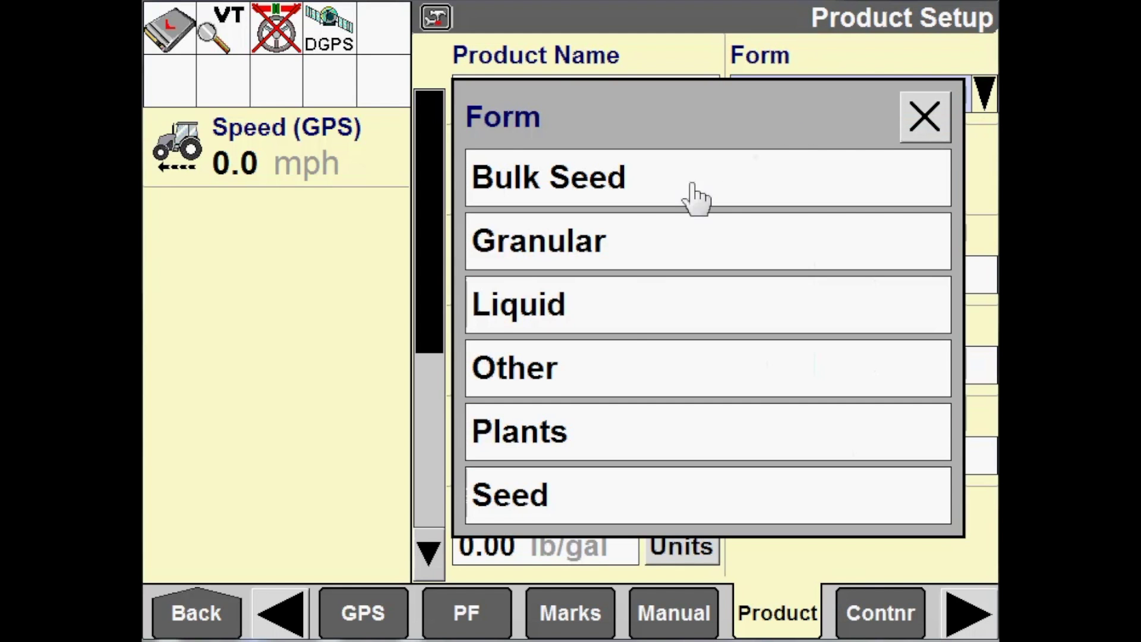
{"action": "left_click", "coordinate": [618, 310]}
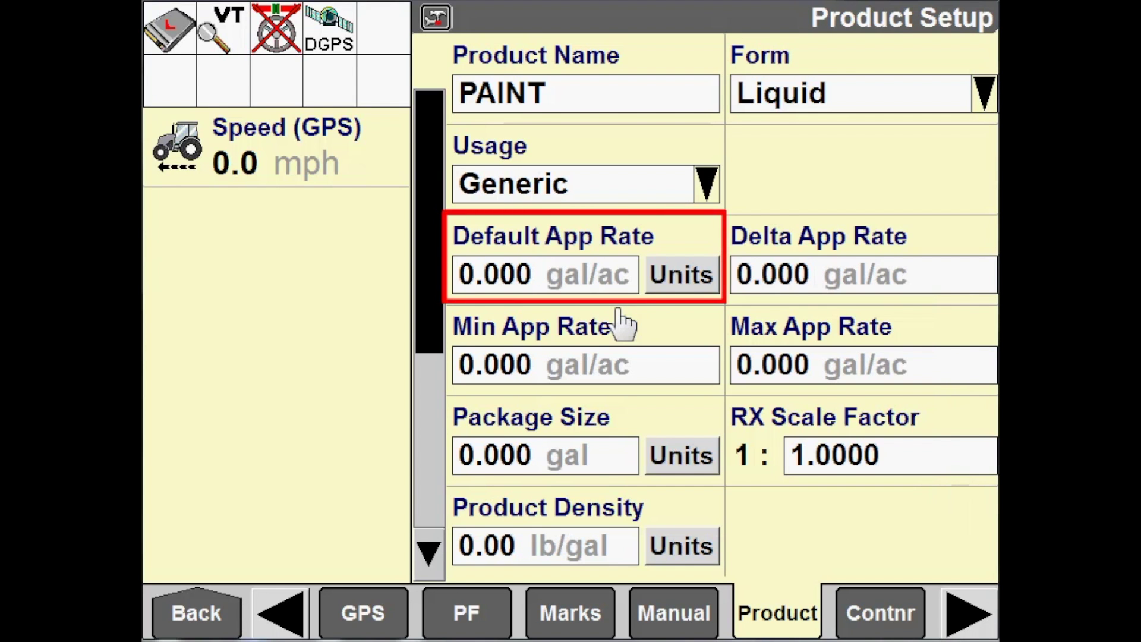
{"action": "left_click", "coordinate": [518, 280]}
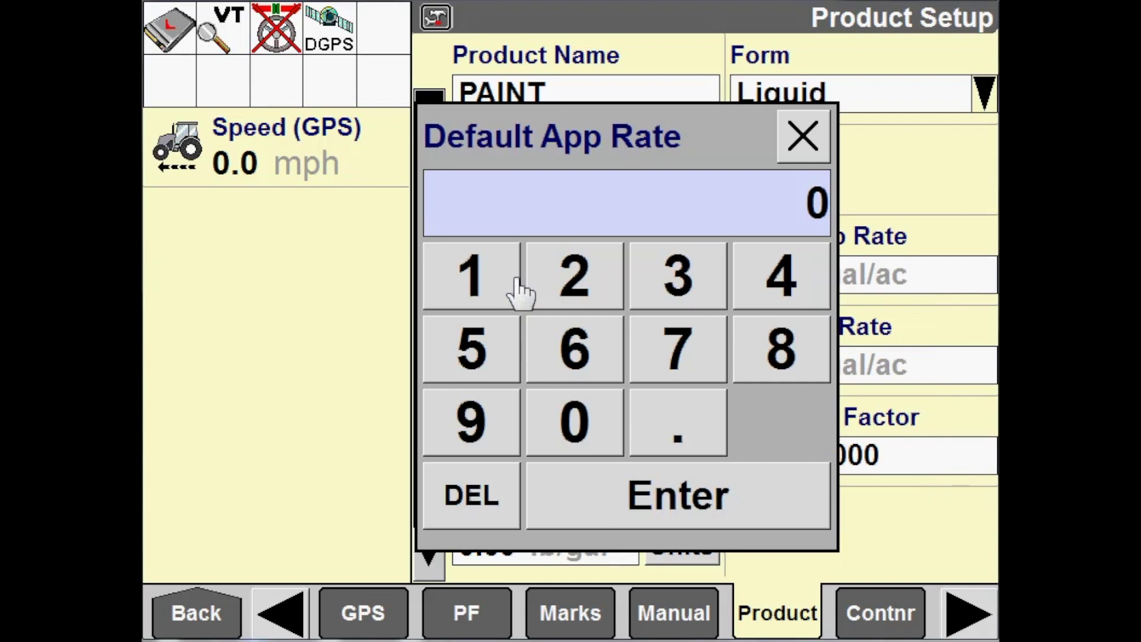
{"action": "left_click", "coordinate": [501, 293]}
{"action": "left_click", "coordinate": [596, 523]}
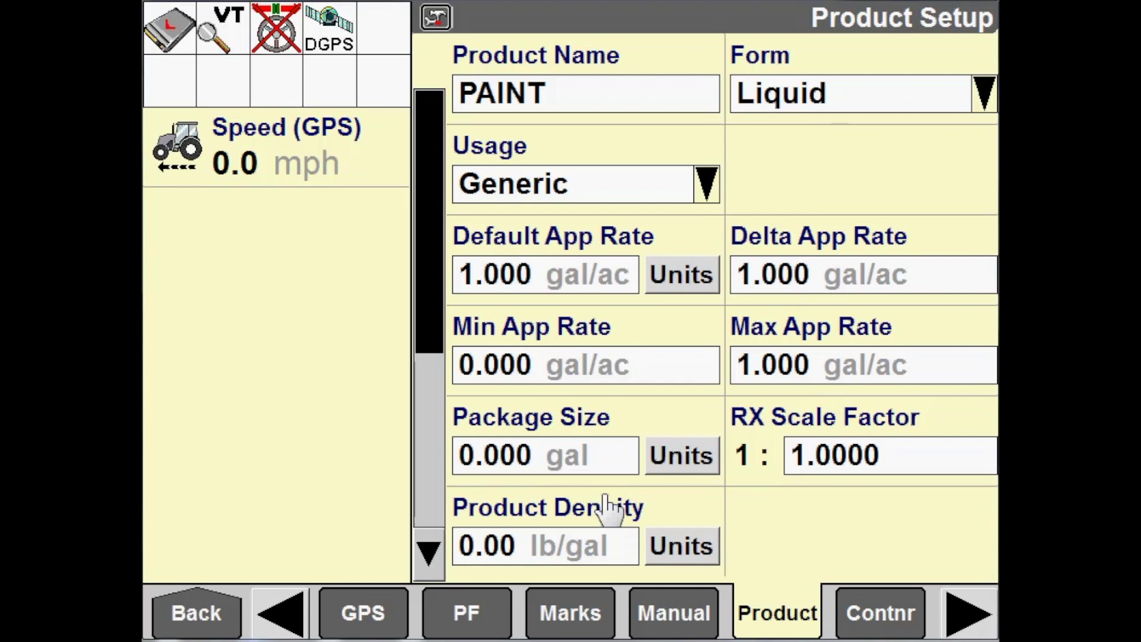
{"action": "left_click", "coordinate": [194, 618]}
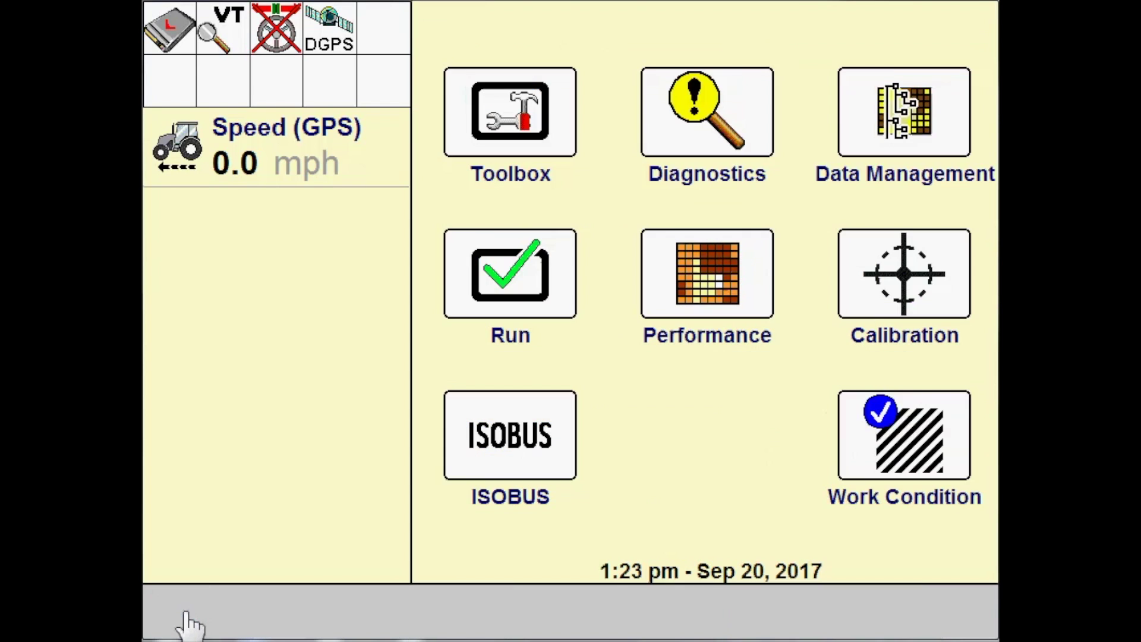
{"action": "left_click", "coordinate": [885, 461]}
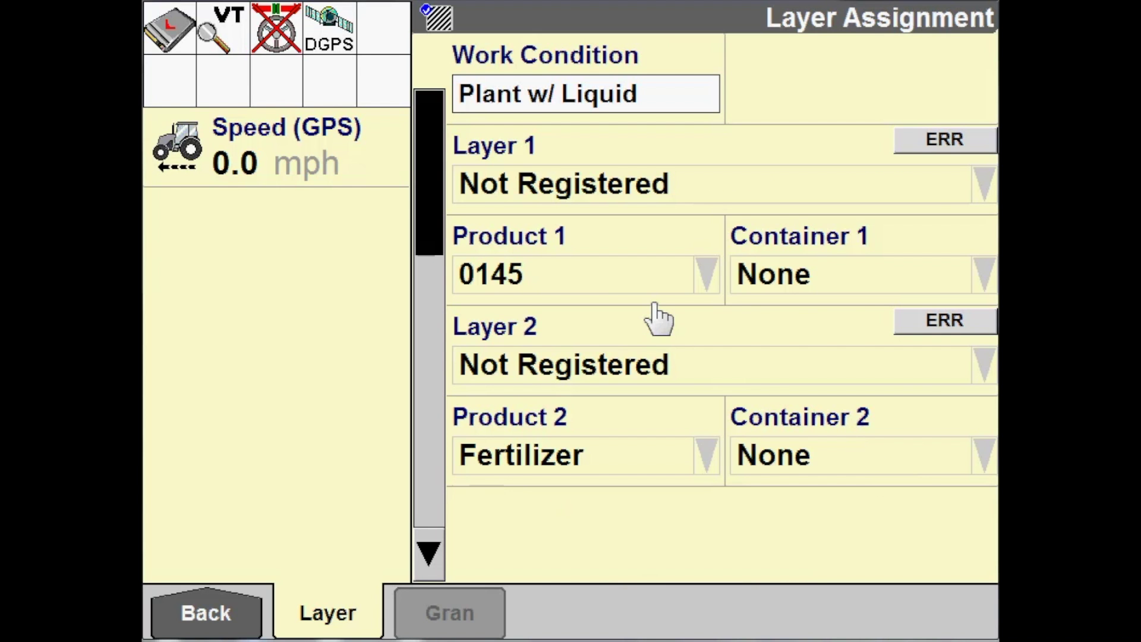
Add a new work condition and name it PLOW on the on-screen keyboard.
{"action": "left_click", "coordinate": [632, 104]}
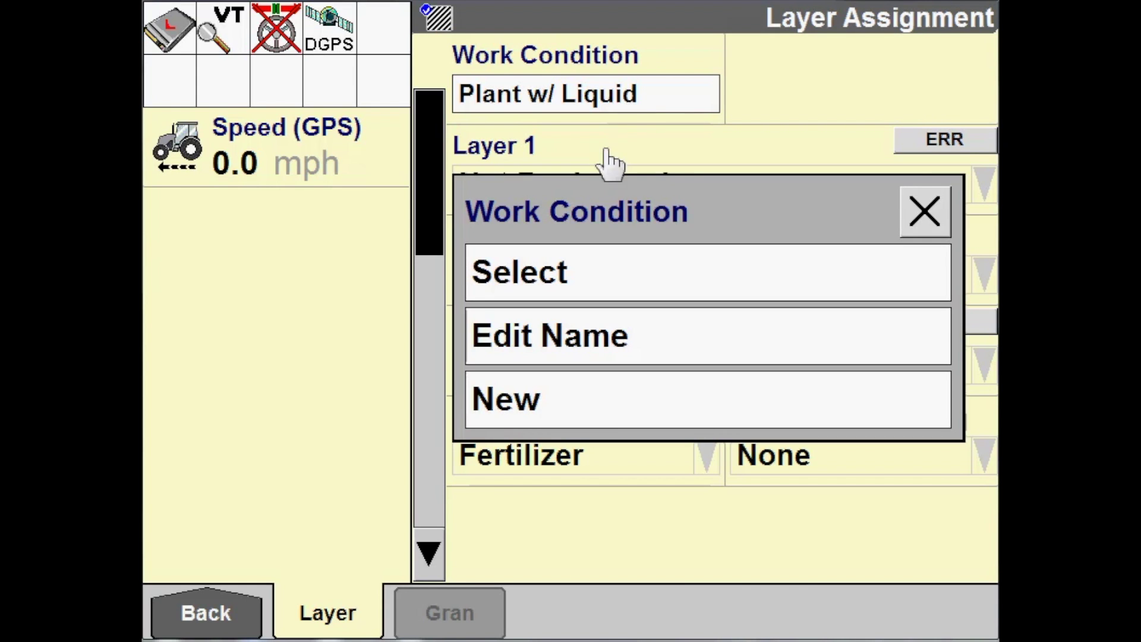
{"action": "left_click", "coordinate": [576, 408]}
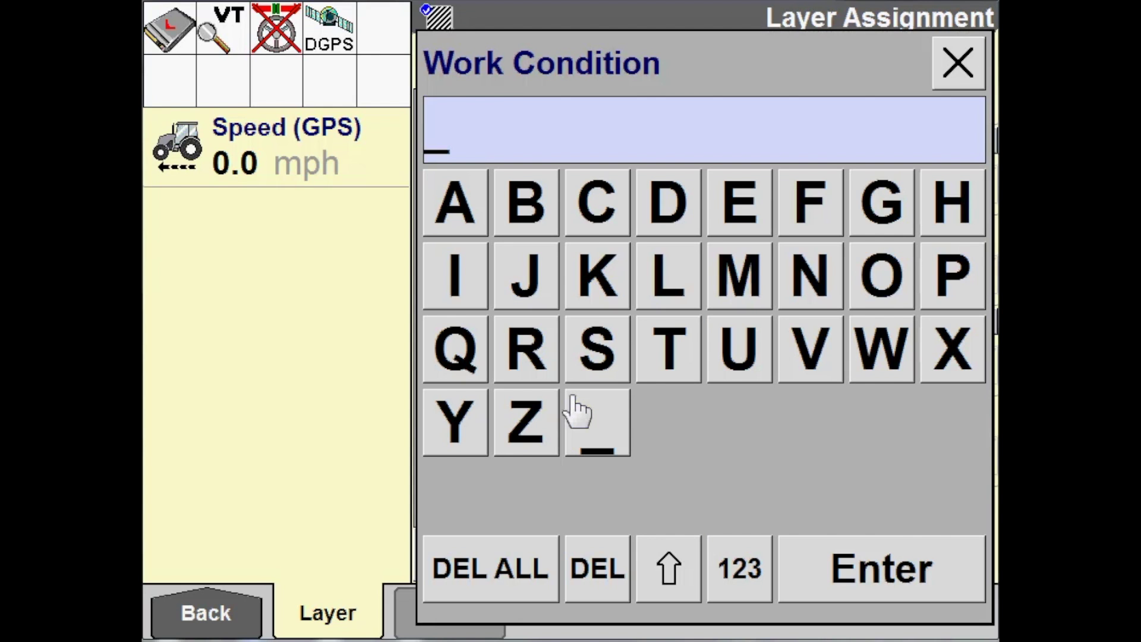
{"action": "left_click", "coordinate": [951, 274]}
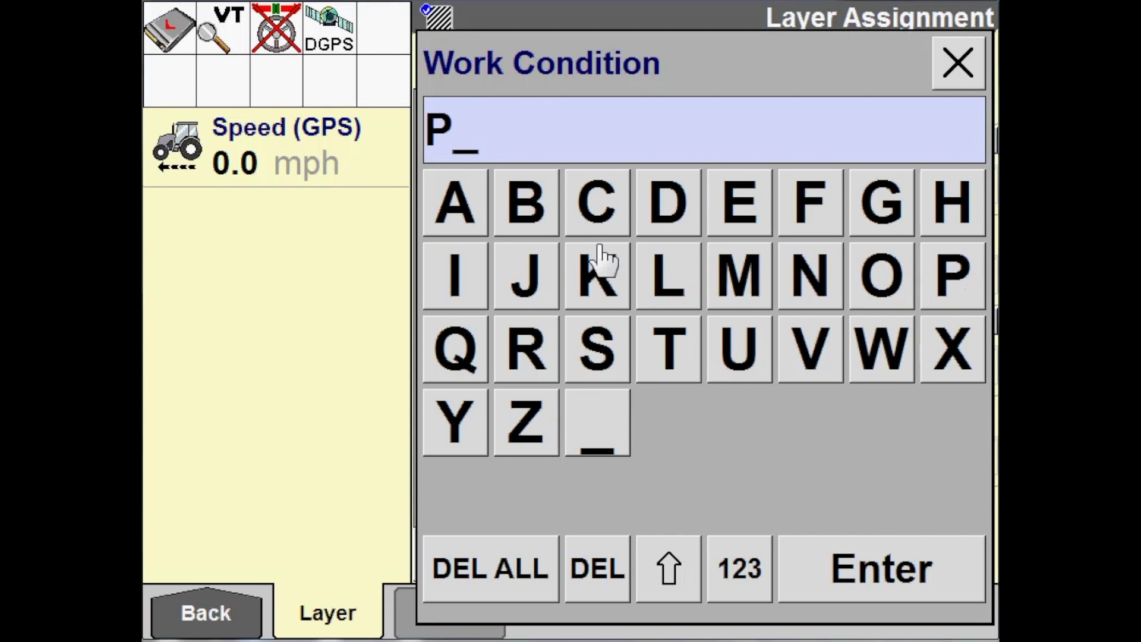
{"action": "left_click", "coordinate": [682, 300]}
{"action": "left_click", "coordinate": [882, 288]}
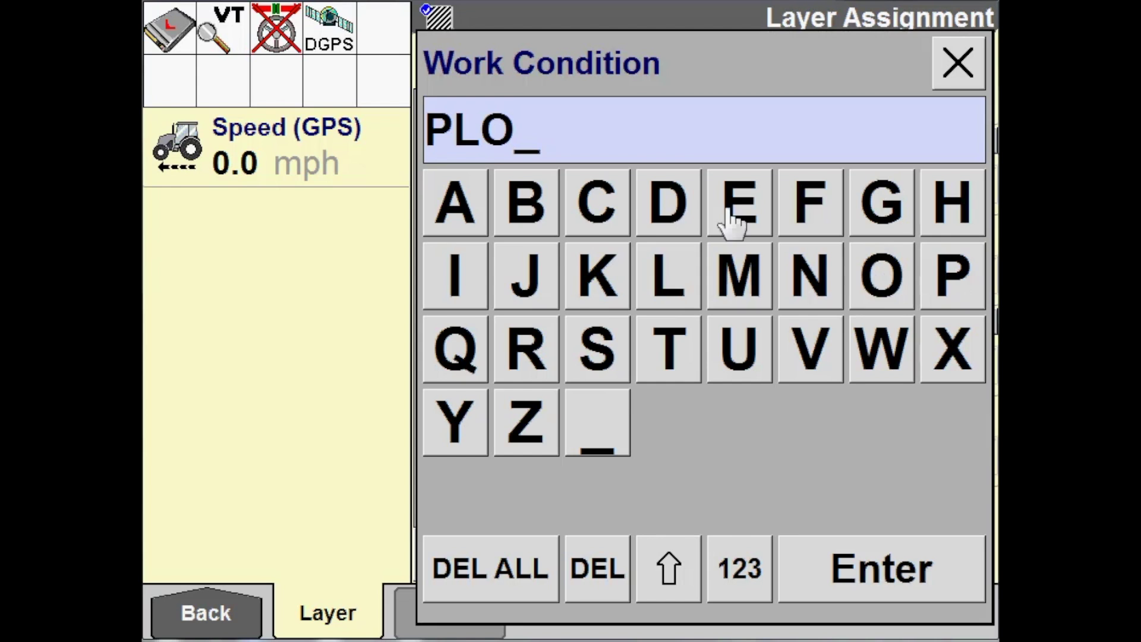
{"action": "left_click", "coordinate": [871, 351]}
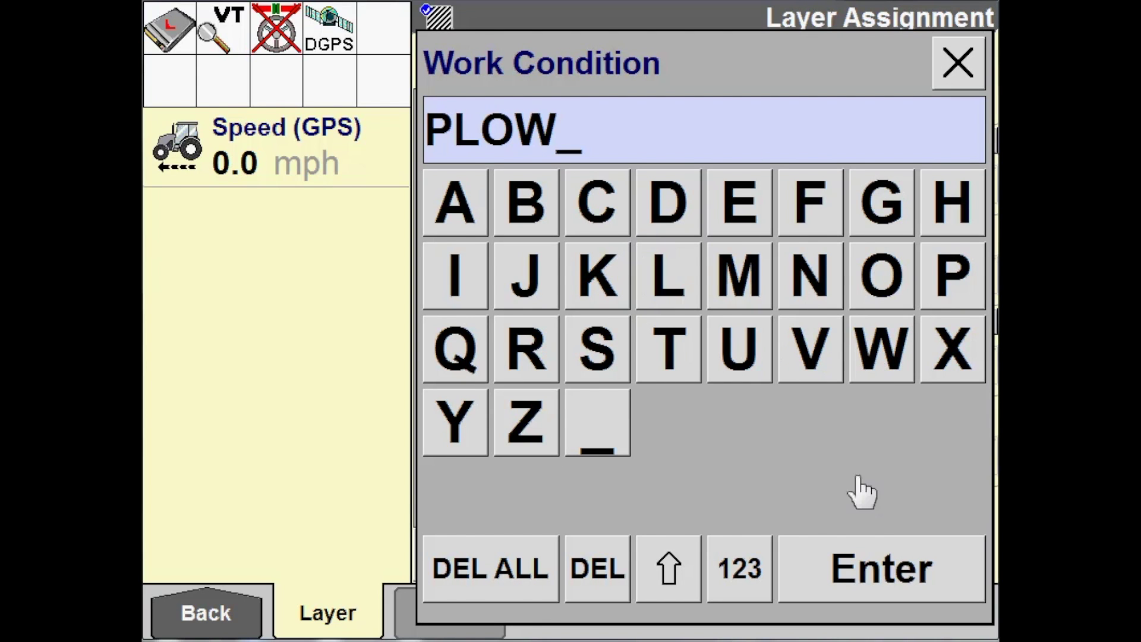
{"action": "left_click", "coordinate": [875, 568]}
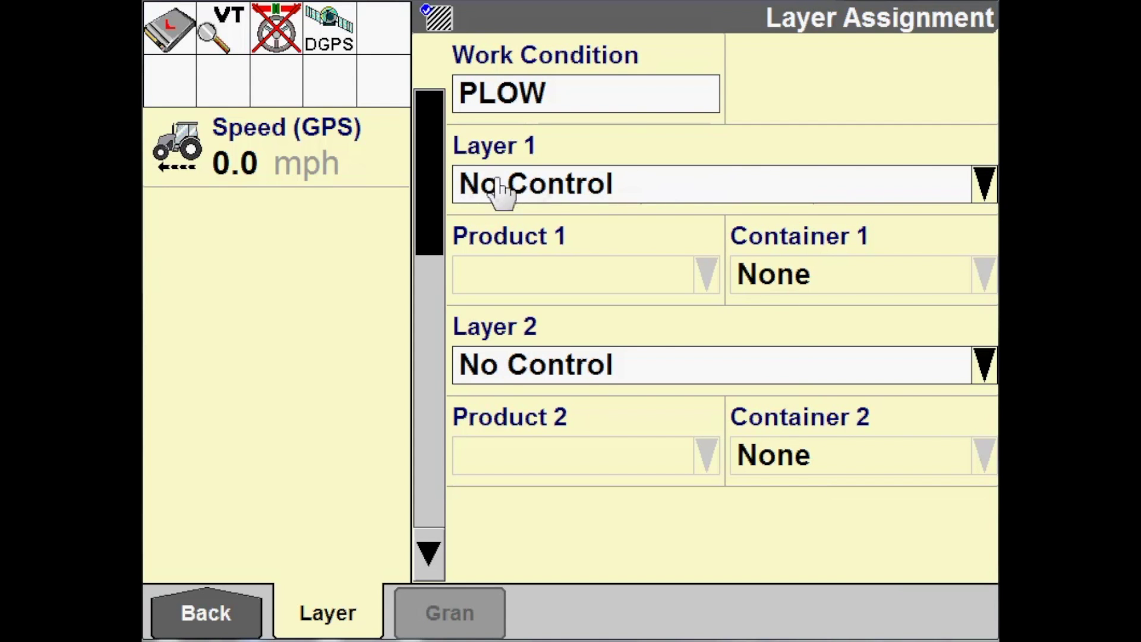
Set Layer 1 to ManApp 1 and its Product 1 to PAINT.
{"action": "left_click", "coordinate": [700, 186]}
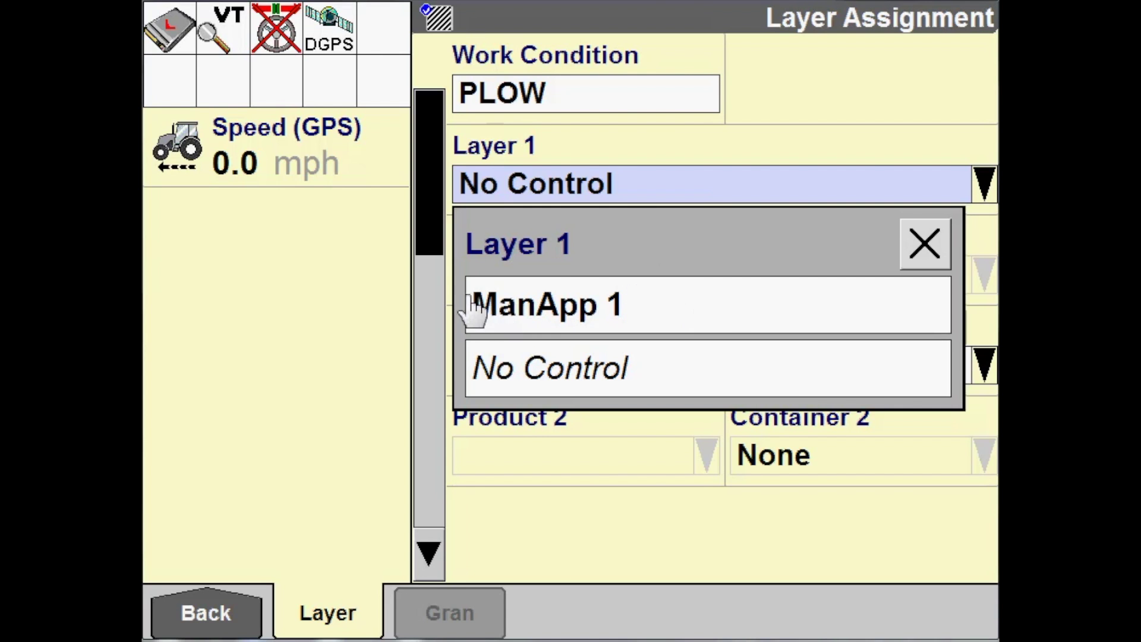
{"action": "left_click", "coordinate": [590, 319]}
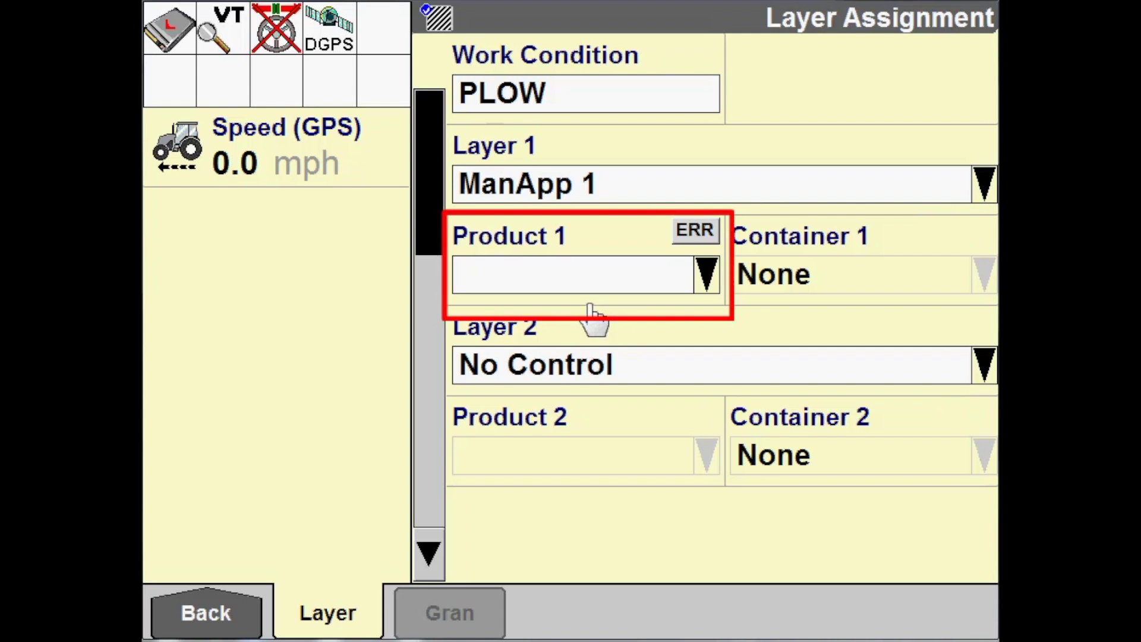
{"action": "left_click", "coordinate": [657, 276]}
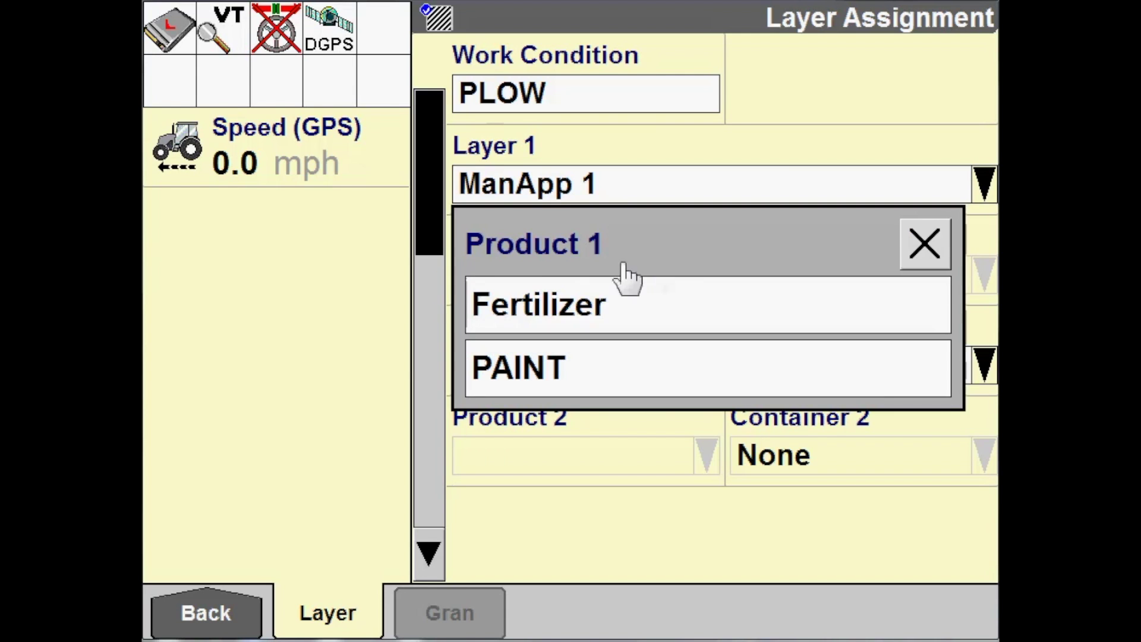
{"action": "left_click", "coordinate": [519, 380]}
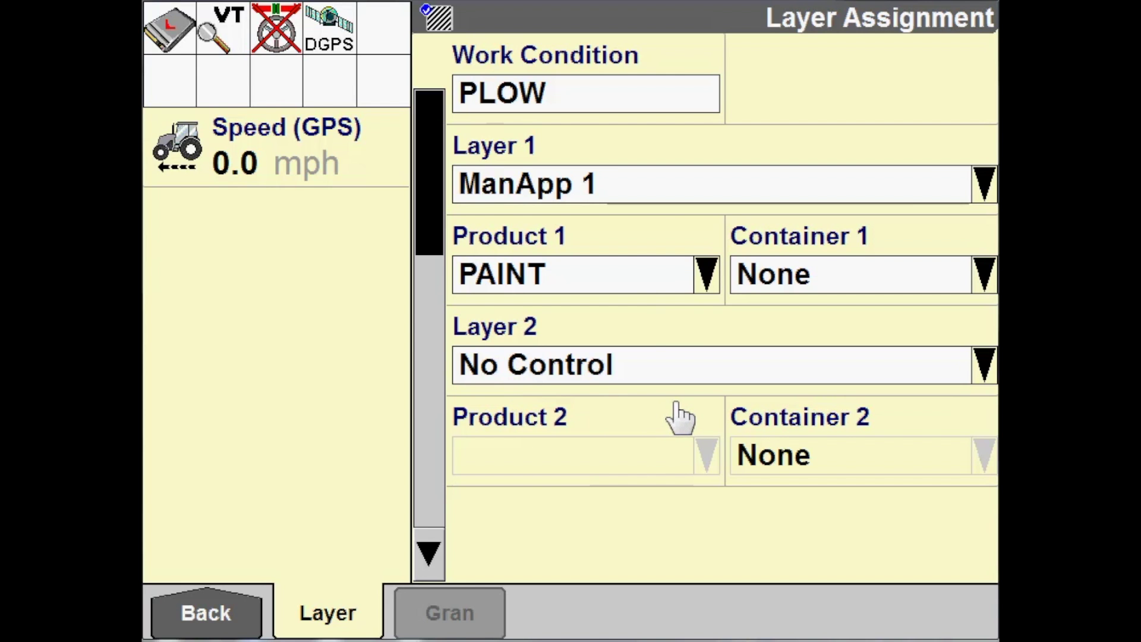
Go back to the main menu and reach the Toolbox's Impl setup page.
{"action": "left_click", "coordinate": [212, 617]}
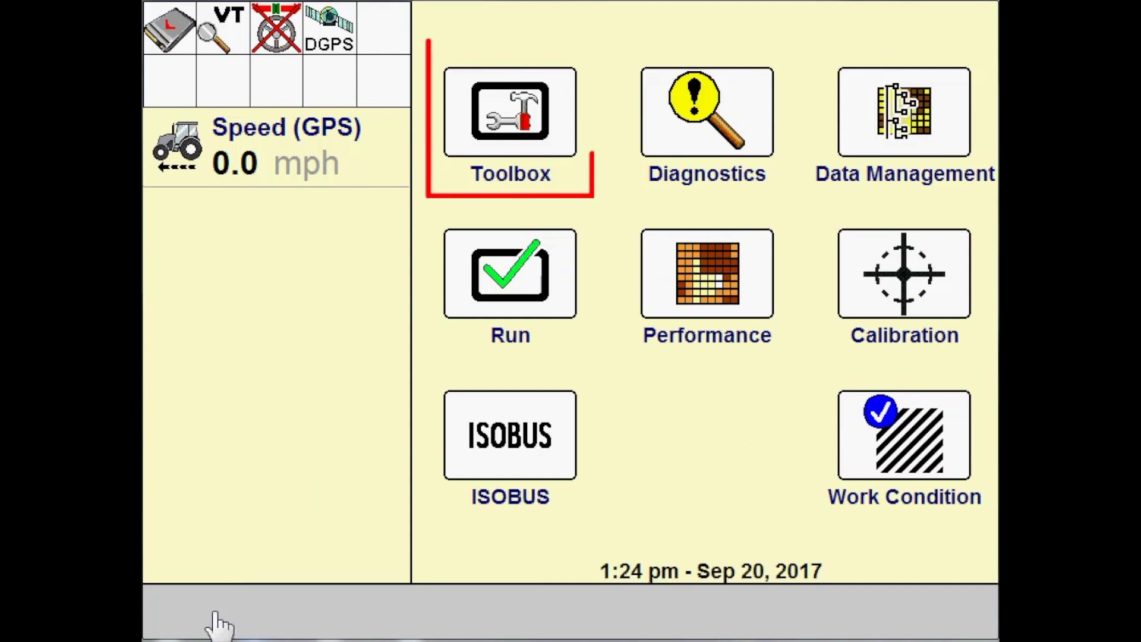
{"action": "left_click", "coordinate": [507, 149]}
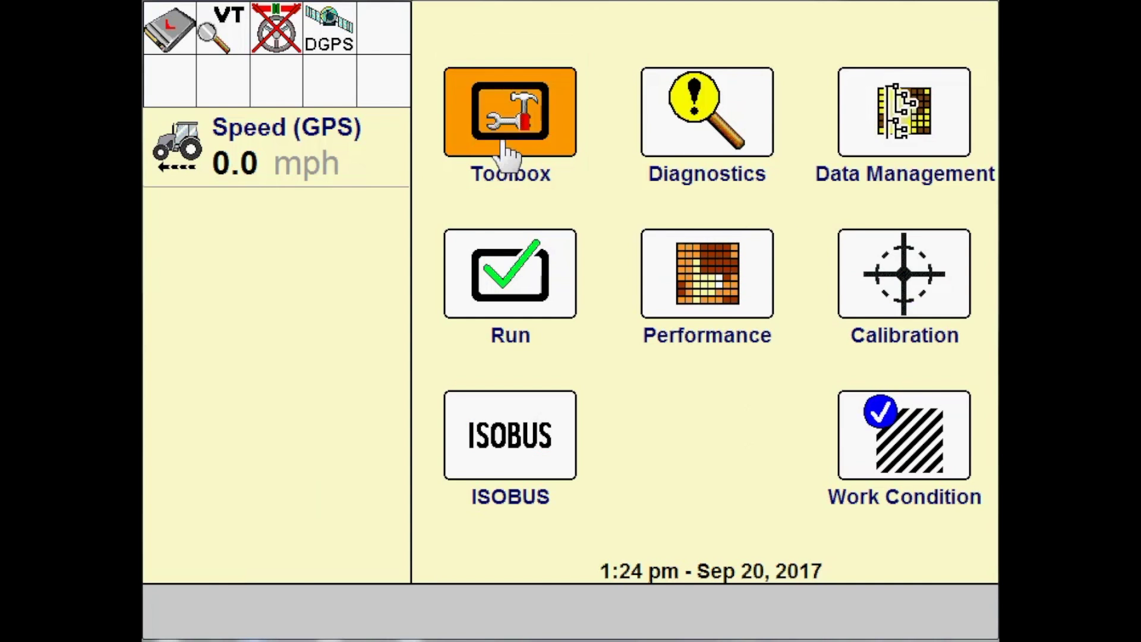
{"action": "left_click", "coordinate": [300, 615]}
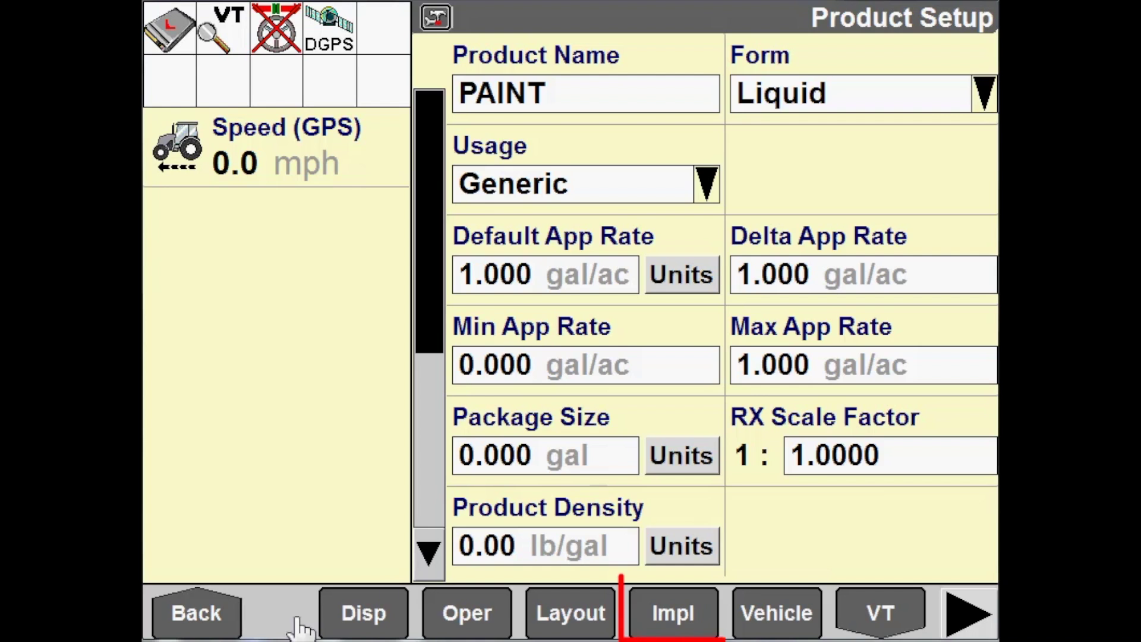
{"action": "left_click", "coordinate": [668, 623]}
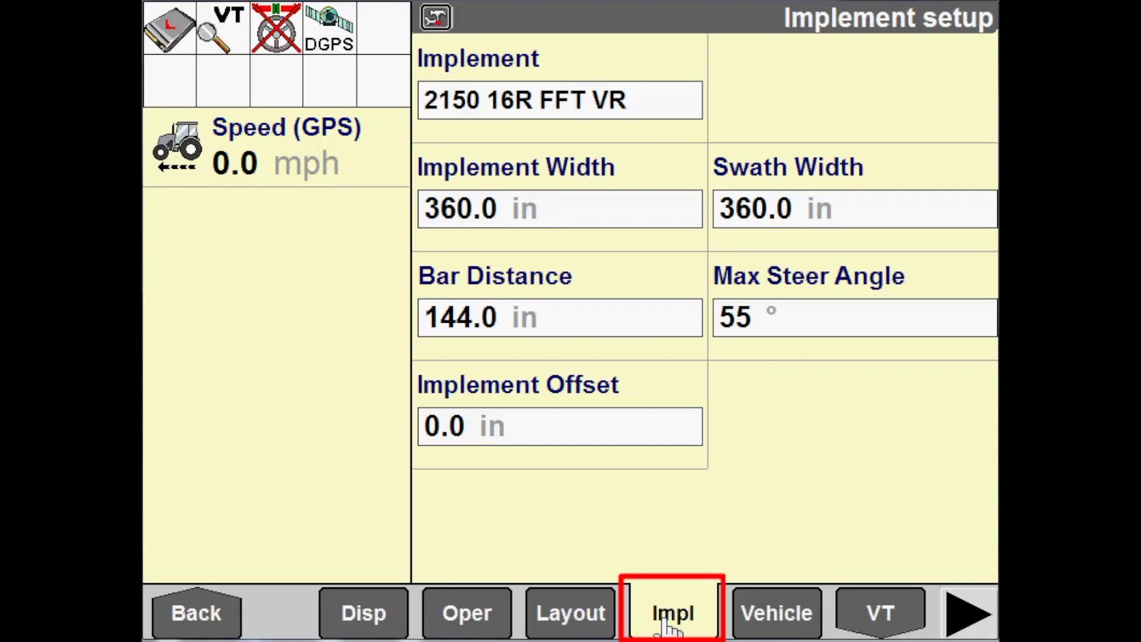
Add a new implement and name it PLOW.
{"action": "left_click", "coordinate": [621, 126]}
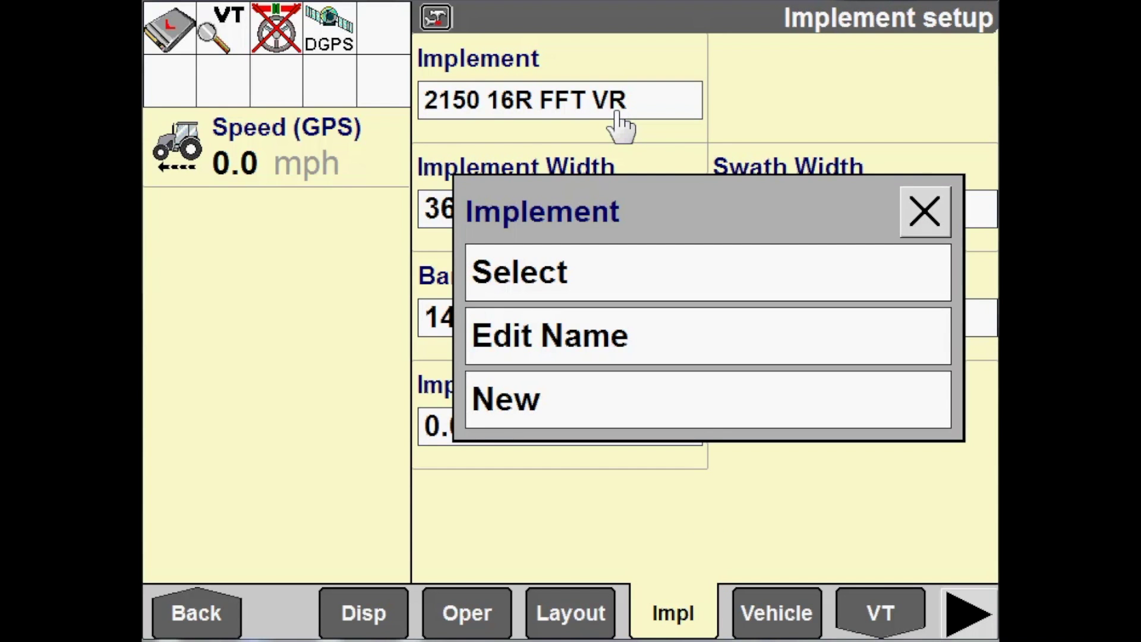
{"action": "left_click", "coordinate": [582, 409]}
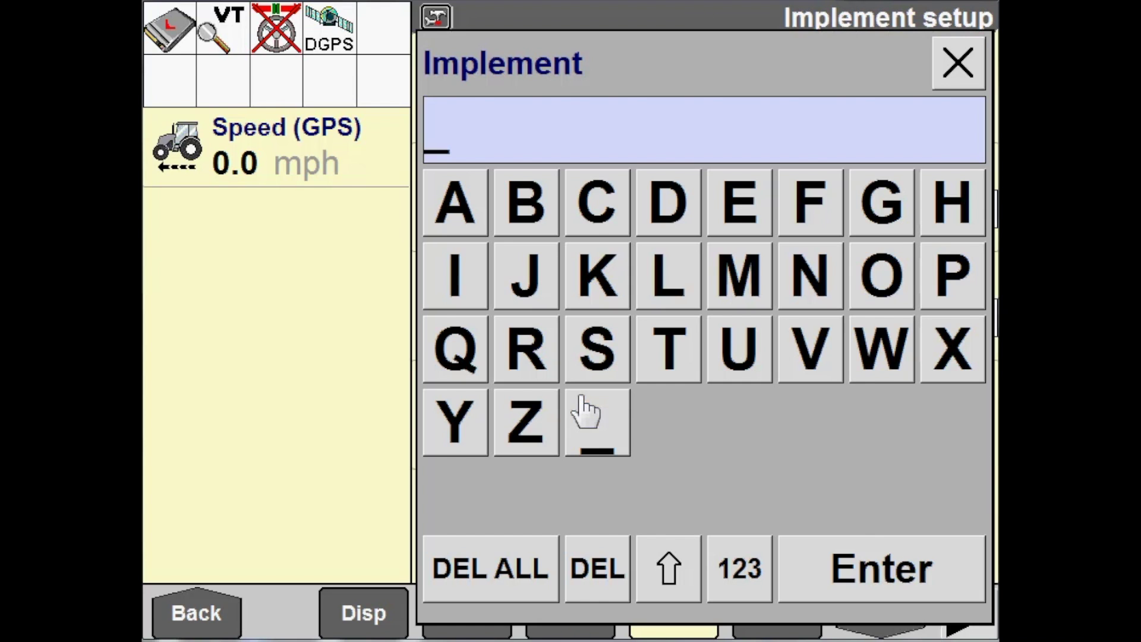
{"action": "left_click", "coordinate": [926, 280]}
{"action": "left_click", "coordinate": [671, 294]}
{"action": "left_click", "coordinate": [885, 286]}
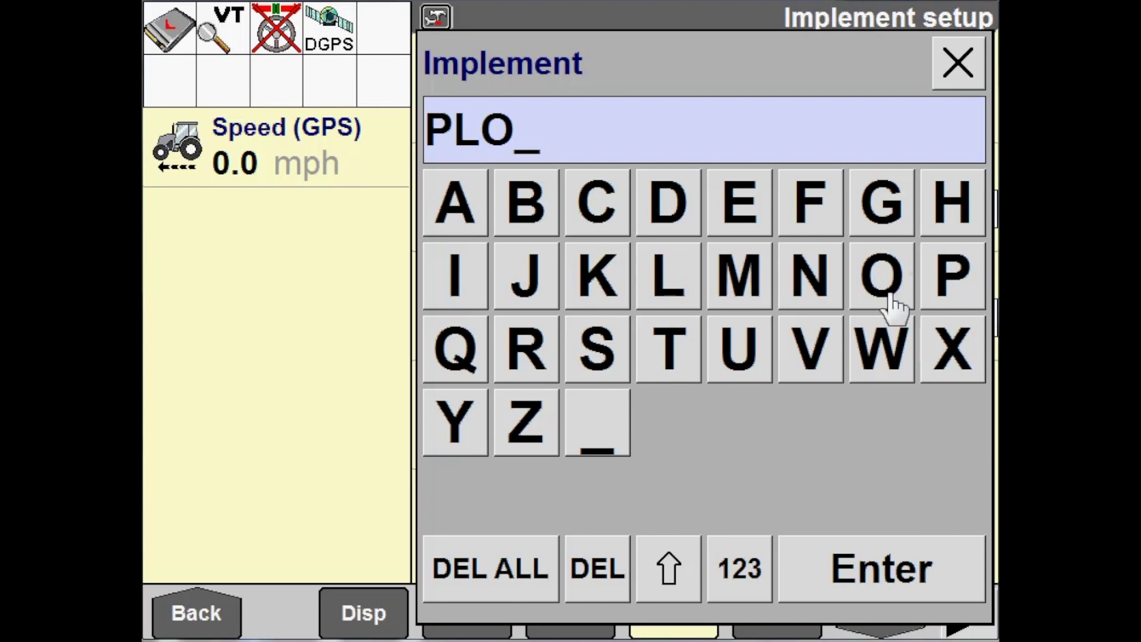
{"action": "left_click", "coordinate": [879, 354]}
{"action": "left_click", "coordinate": [897, 568]}
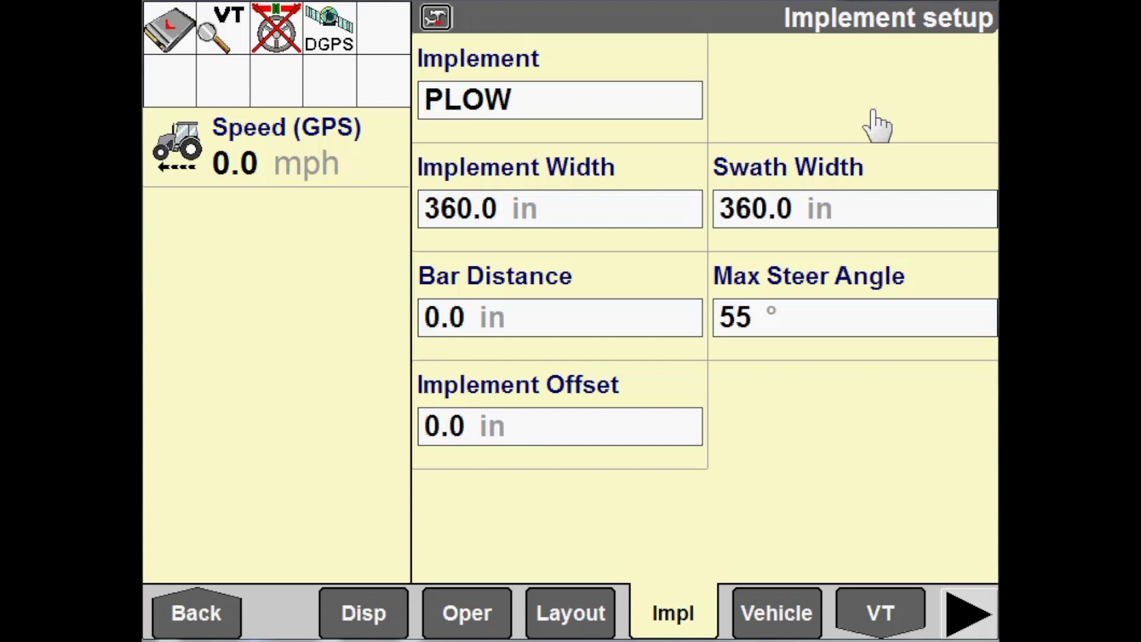
Return to the main menu and open the Run screen for farm NORTH, field 43.
{"action": "left_click", "coordinate": [198, 617]}
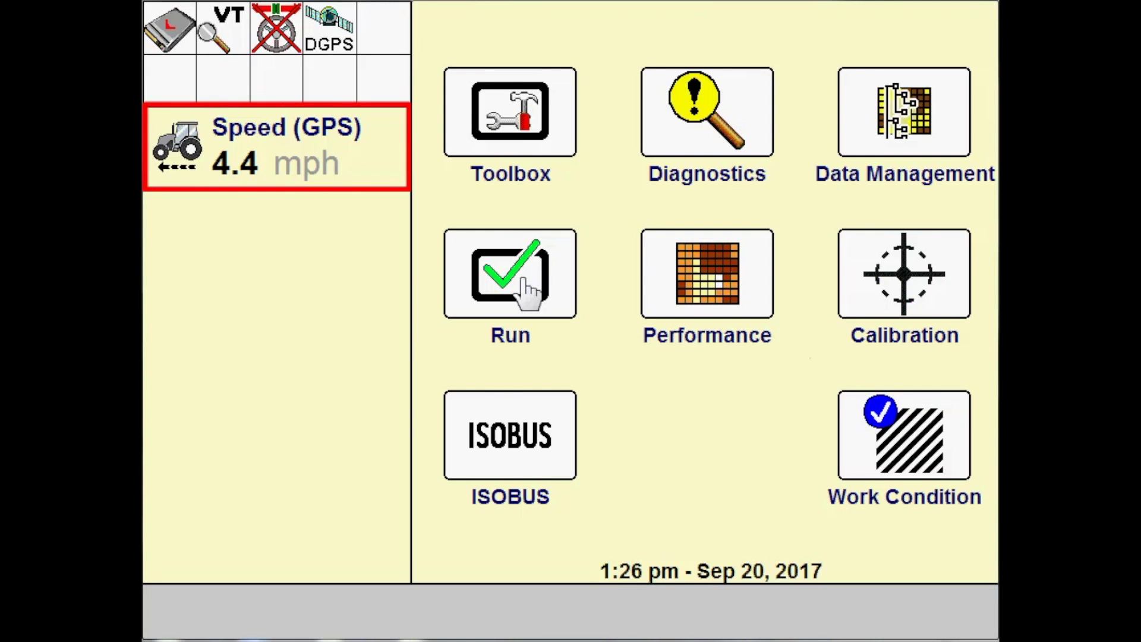
{"action": "left_click", "coordinate": [512, 282]}
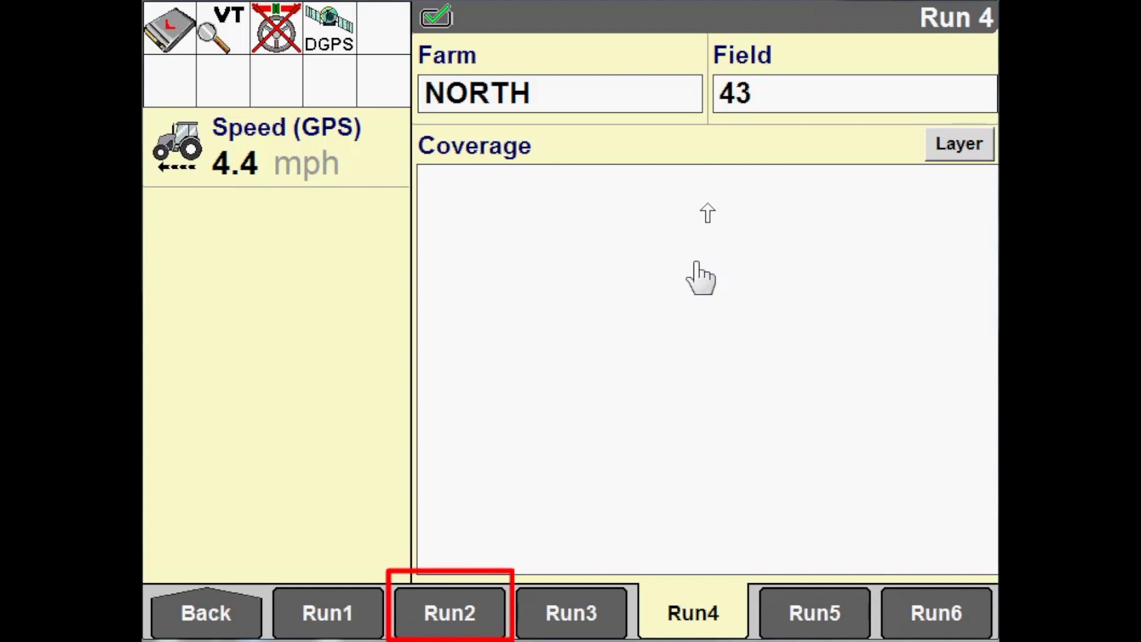
Switch to the Run 2 page showing Crop Type Corn and Work Control Off.
{"action": "left_click", "coordinate": [463, 613]}
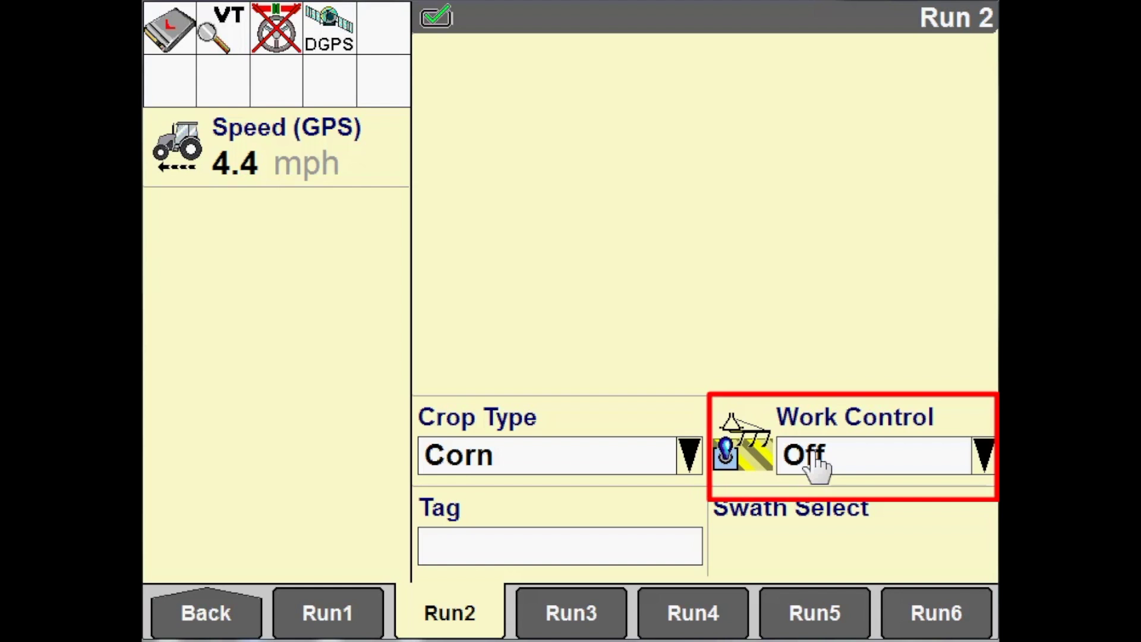
Switch Work Control to On and view the growing green coverage strip on the Run 4 map.
{"action": "left_click", "coordinate": [887, 469]}
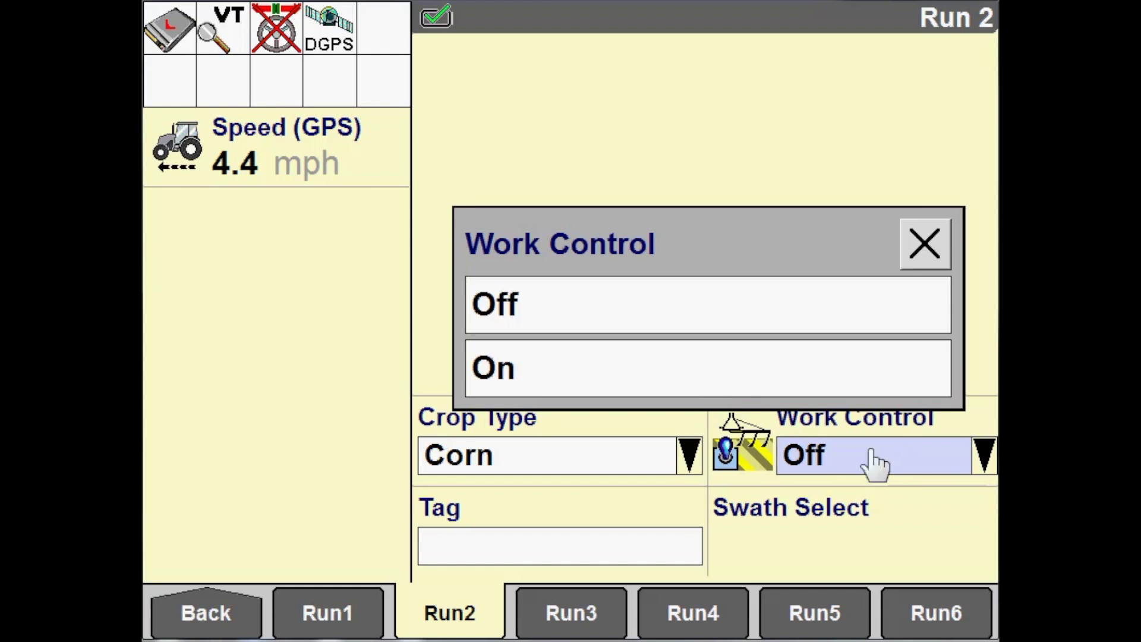
{"action": "left_click", "coordinate": [567, 375]}
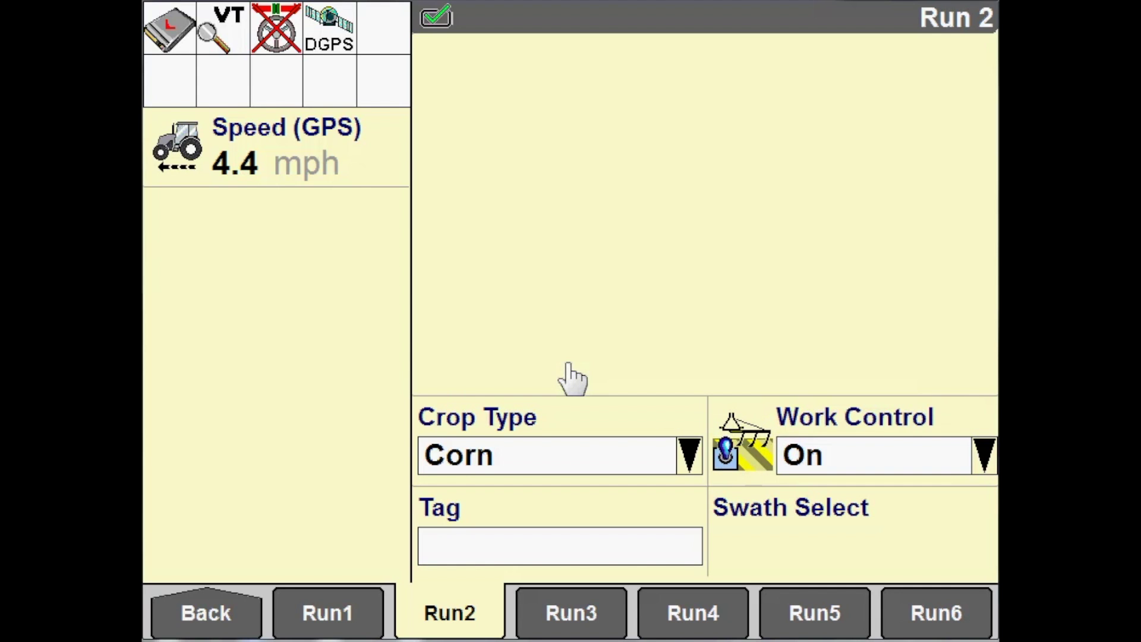
{"action": "left_click", "coordinate": [663, 618]}
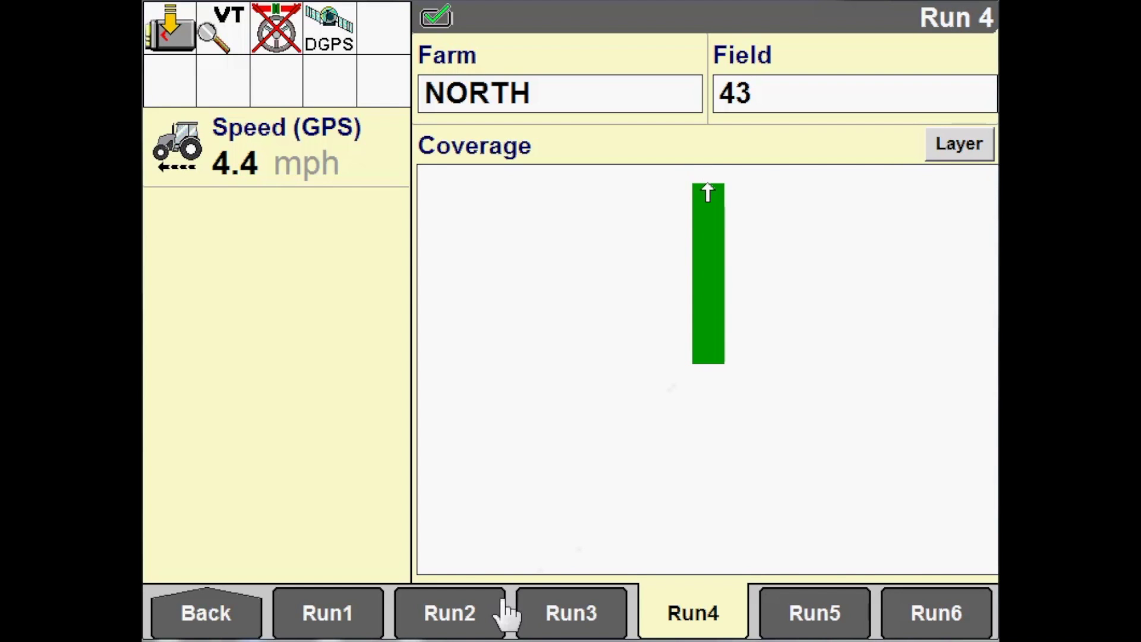
Review the PLOW implement setup page in Toolbox, then go back to the main menu.
{"action": "left_click", "coordinate": [230, 618]}
{"action": "left_click", "coordinate": [523, 119]}
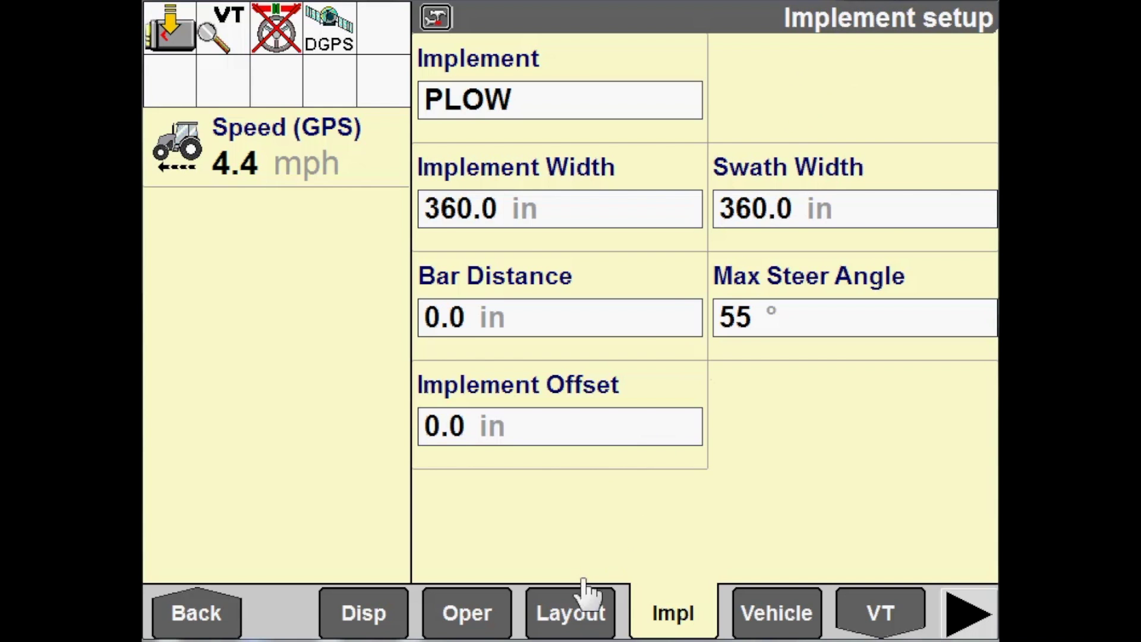
{"action": "left_click", "coordinate": [201, 622]}
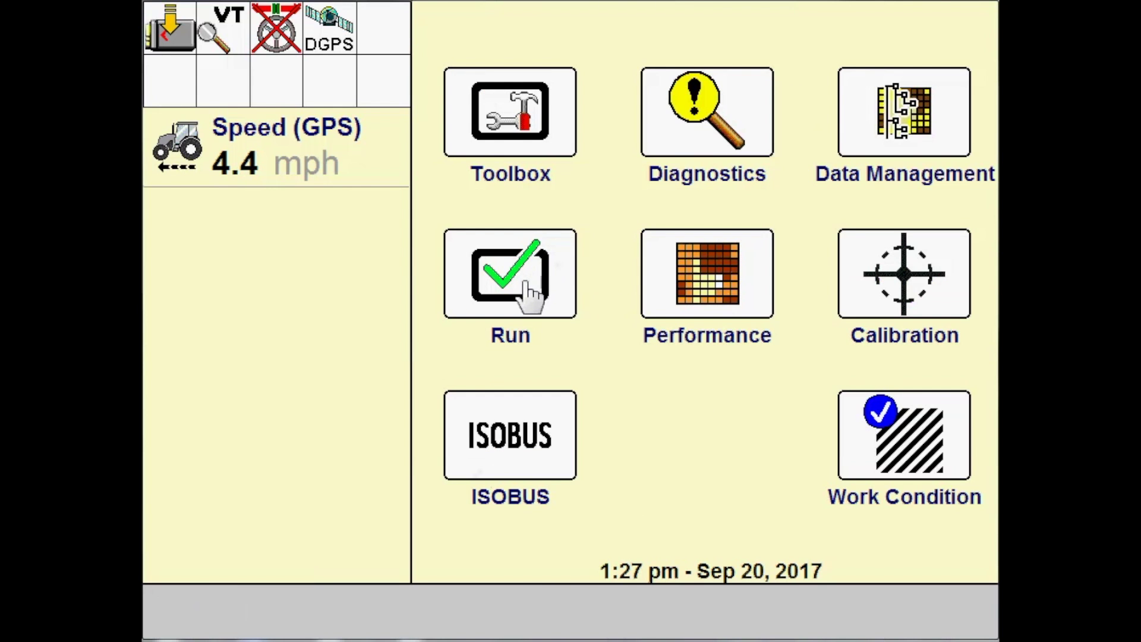
Set Work Control to On on the Run 2 page, then view the Run 4 map for field 43.
{"action": "left_click", "coordinate": [529, 295]}
{"action": "left_click", "coordinate": [451, 619]}
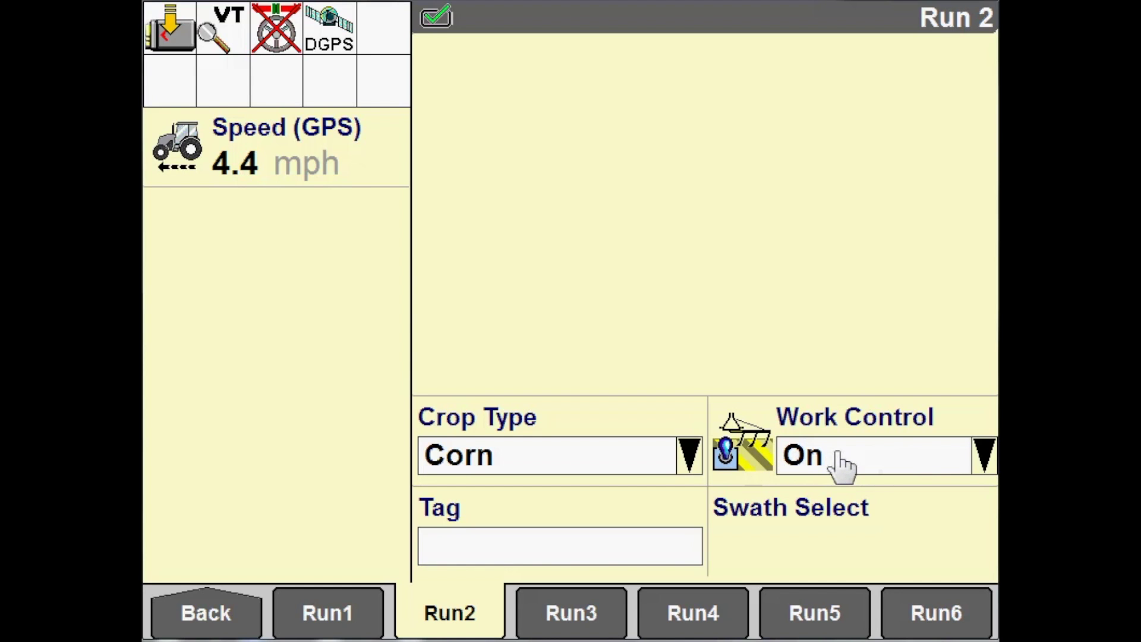
{"action": "left_click", "coordinate": [844, 467]}
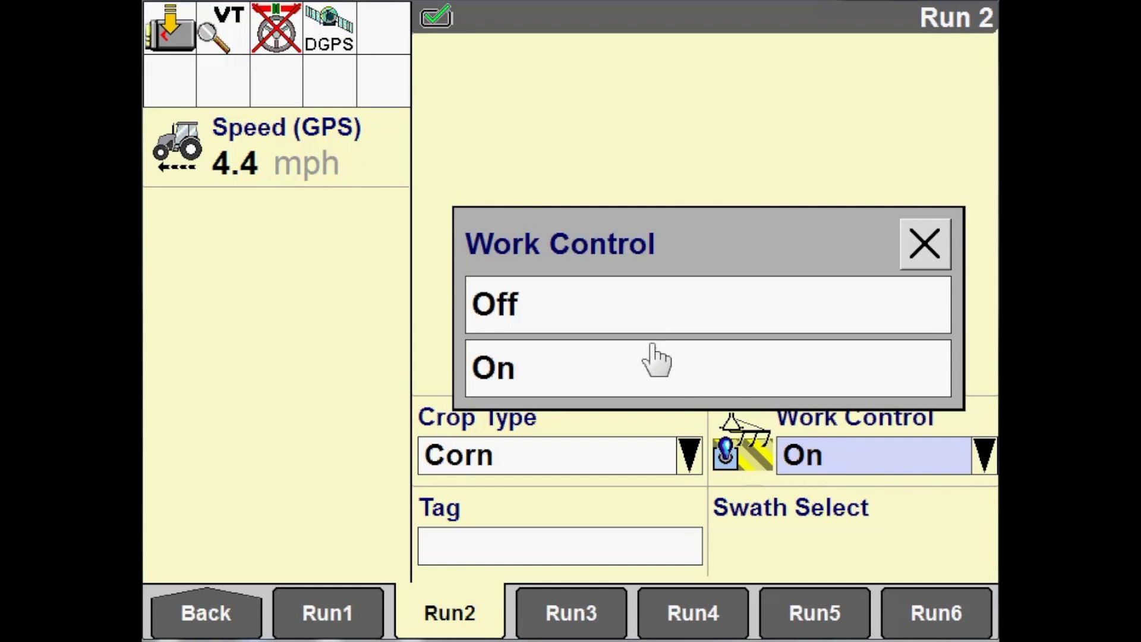
{"action": "left_click", "coordinate": [648, 323]}
{"action": "left_click", "coordinate": [689, 621]}
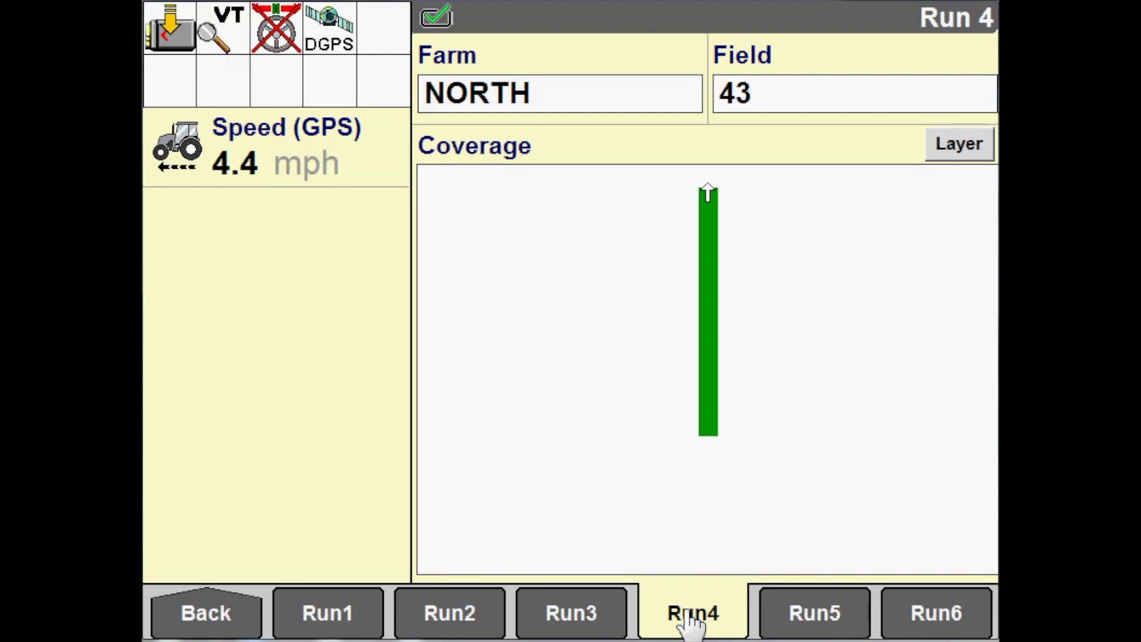